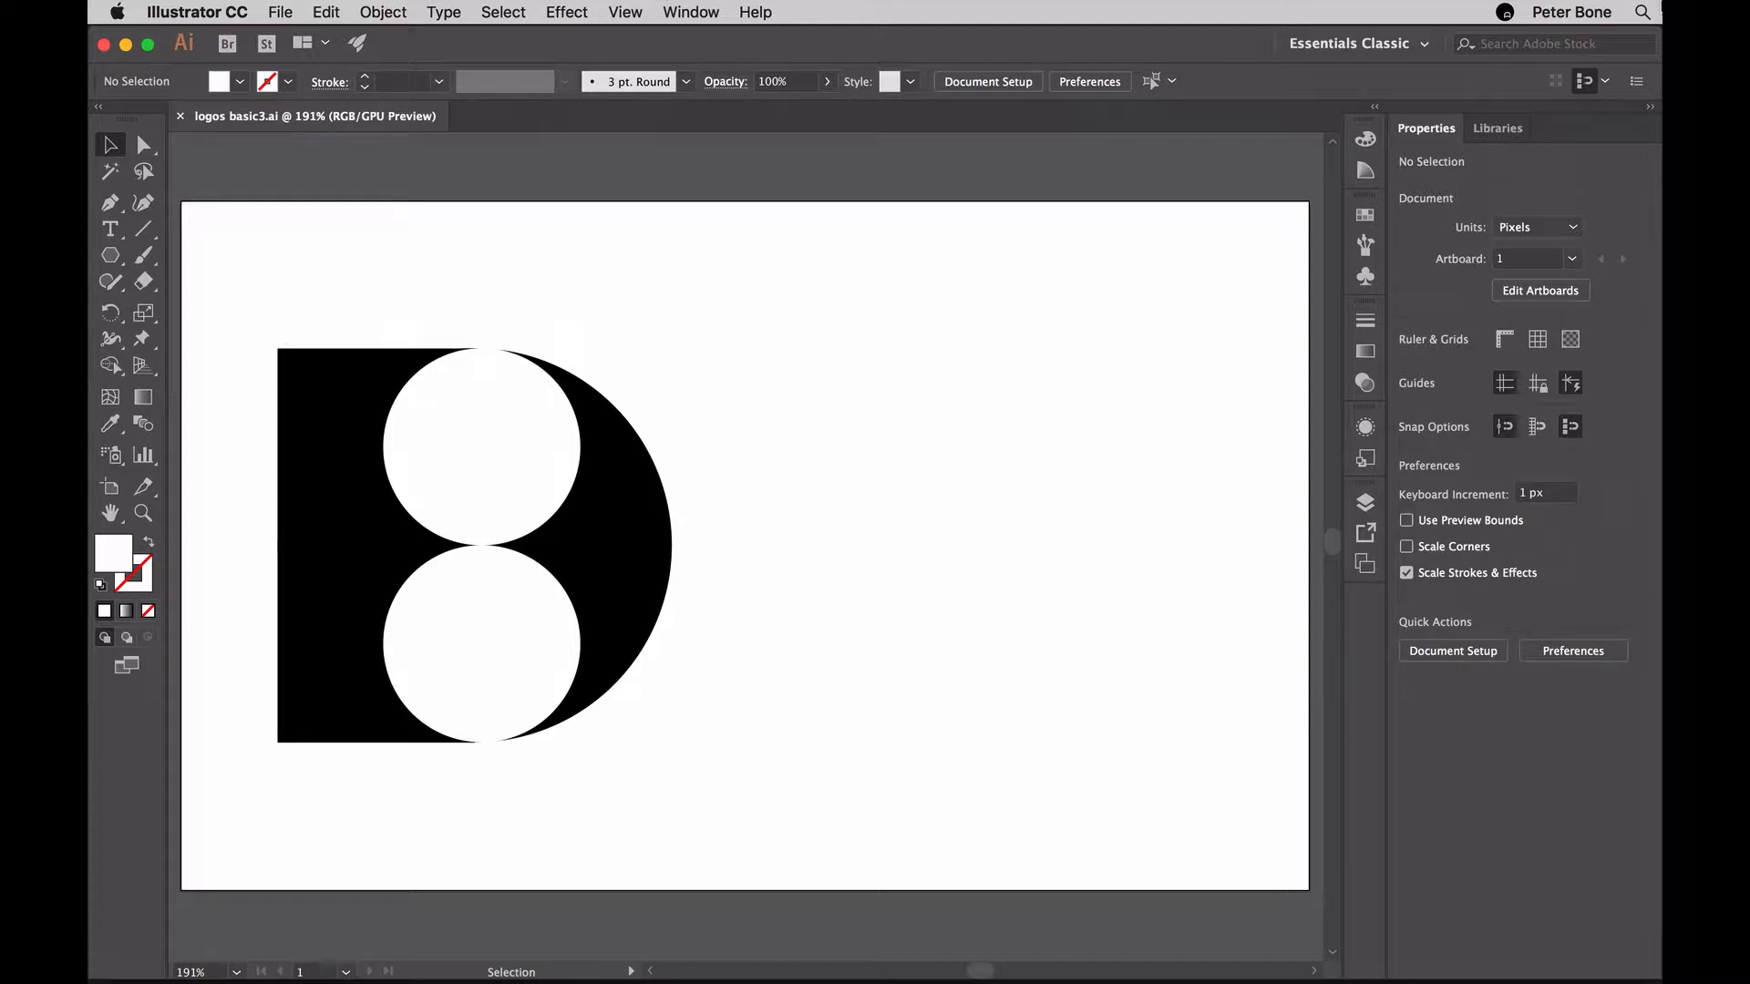
# - Draw a circle about 168 px in diameter beside the D-shaped logo, using the default fill and stroke
pyautogui.press('l')
pyautogui.press('d')
pyautogui.moveTo(901, 365)
pyautogui.mouseDown()
pyautogui.moveTo(1095, 598)
pyautogui.moveTo(1240, 719)
pyautogui.mouseUp()
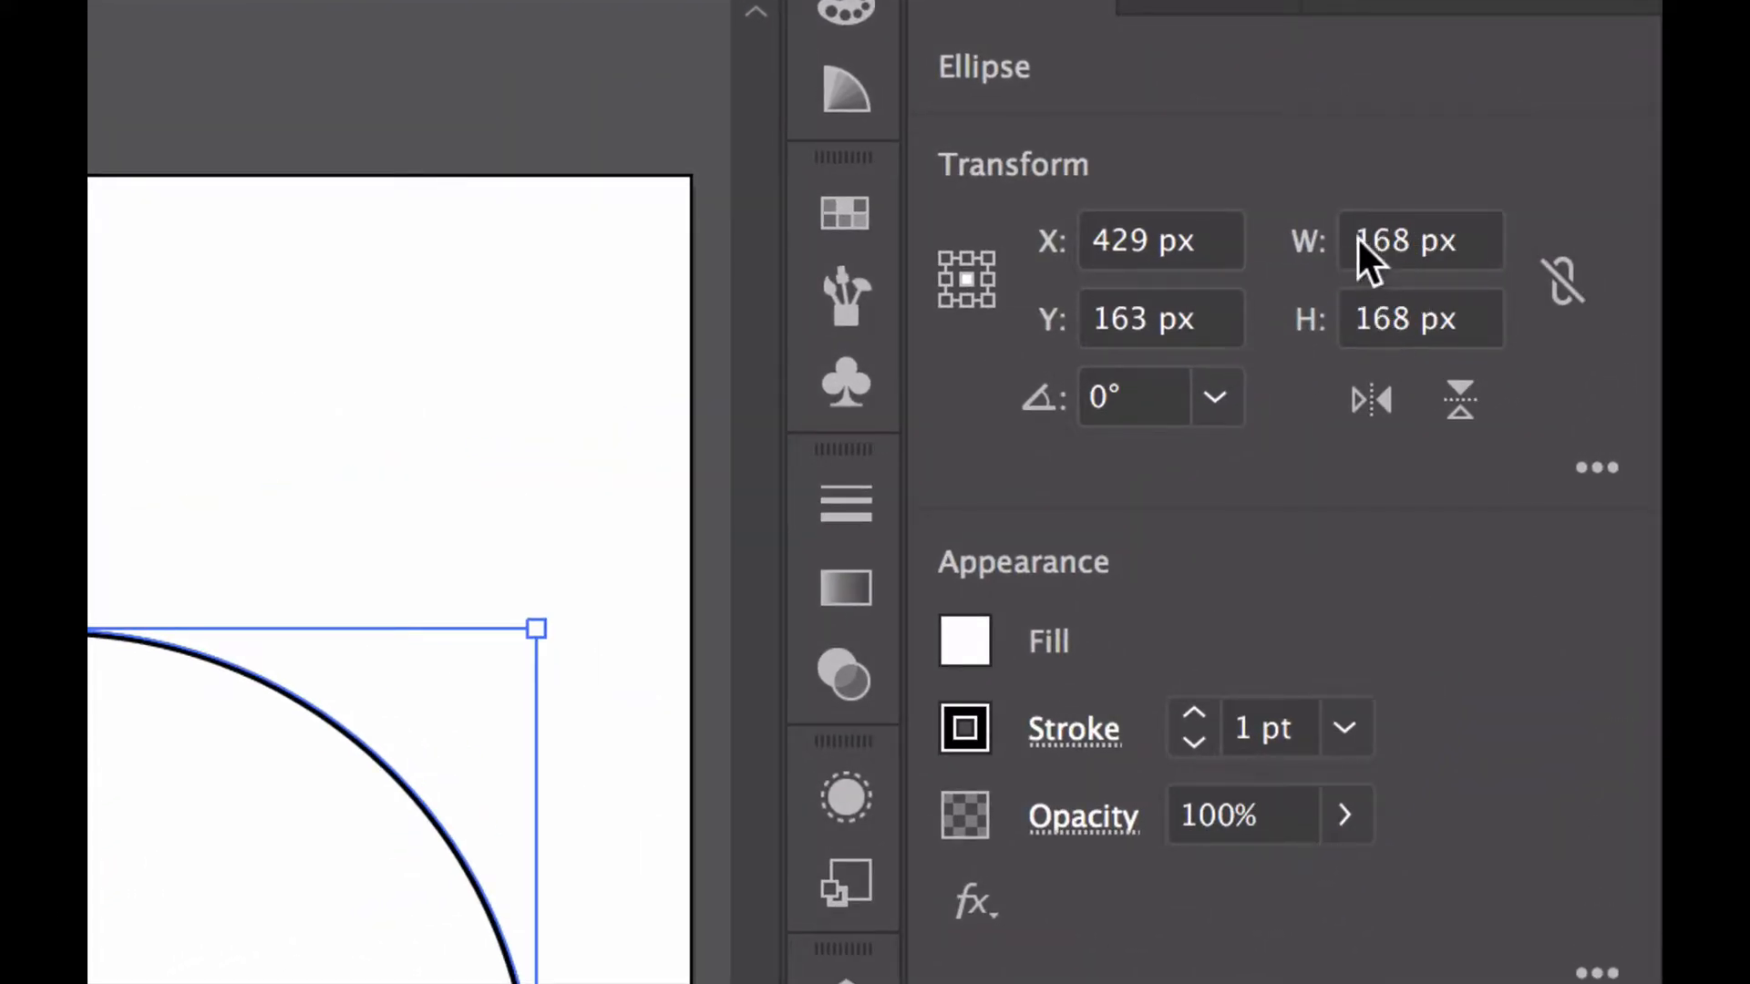
# - Set the new circle's width and height to 200 px
pyautogui.click(1409, 242)
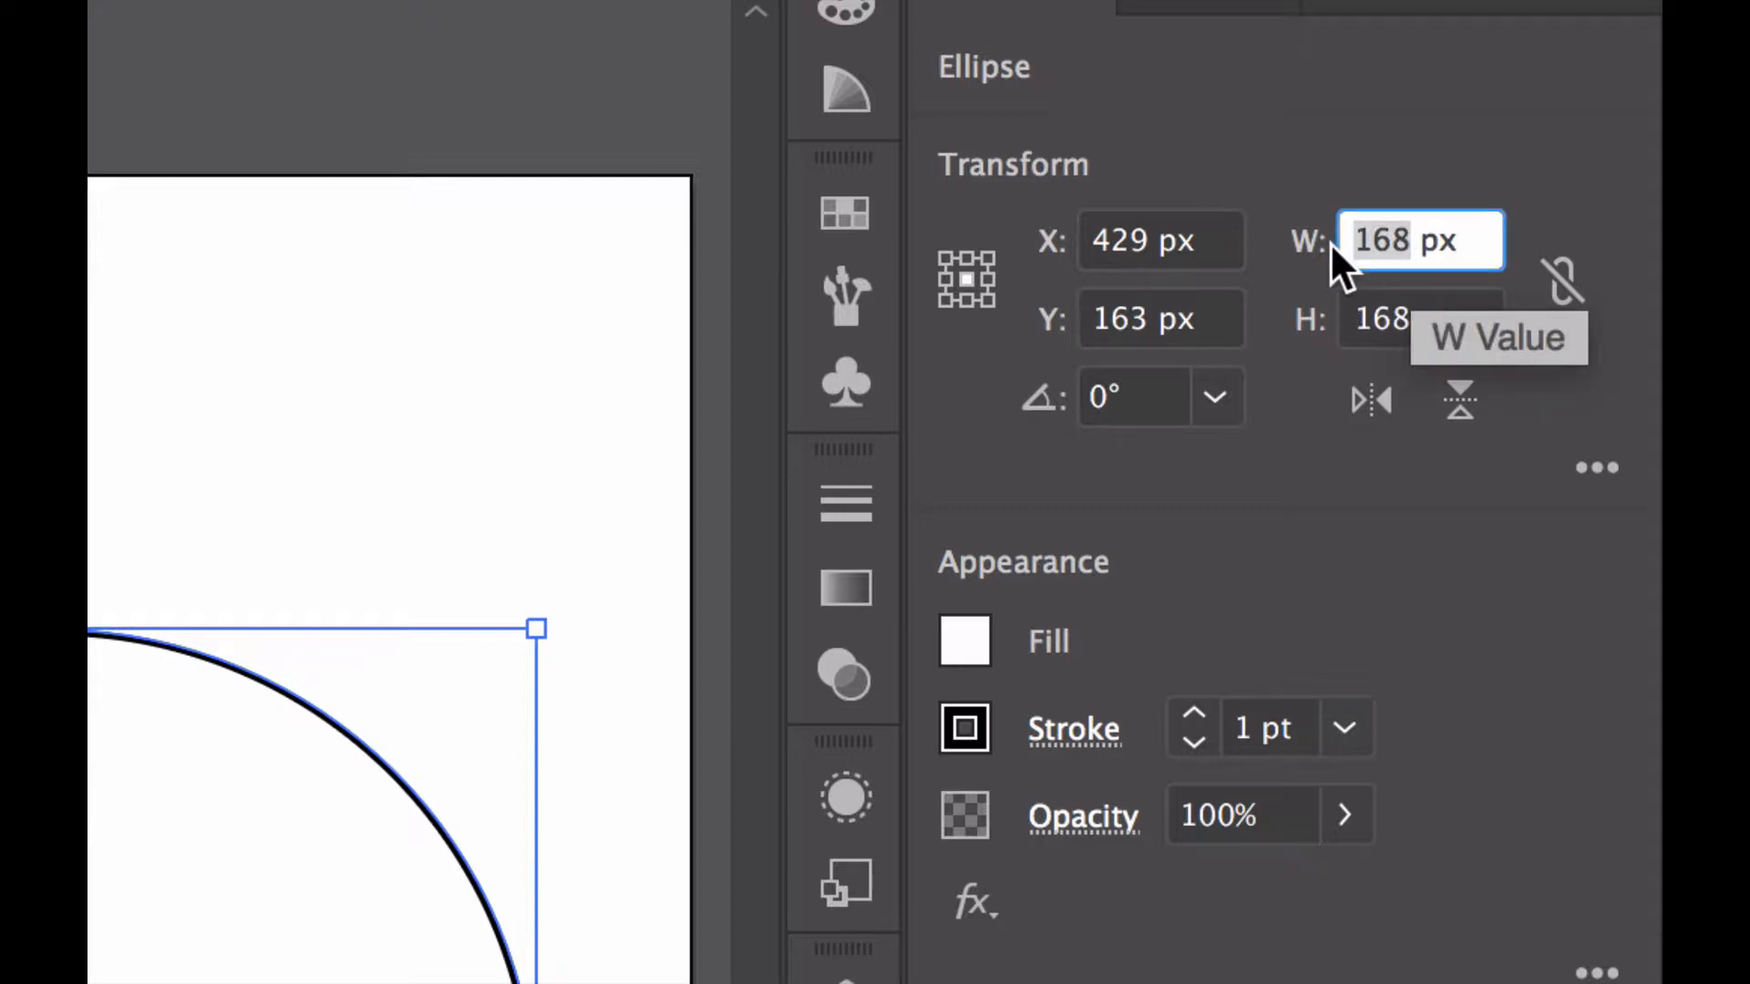
pyautogui.write('200')
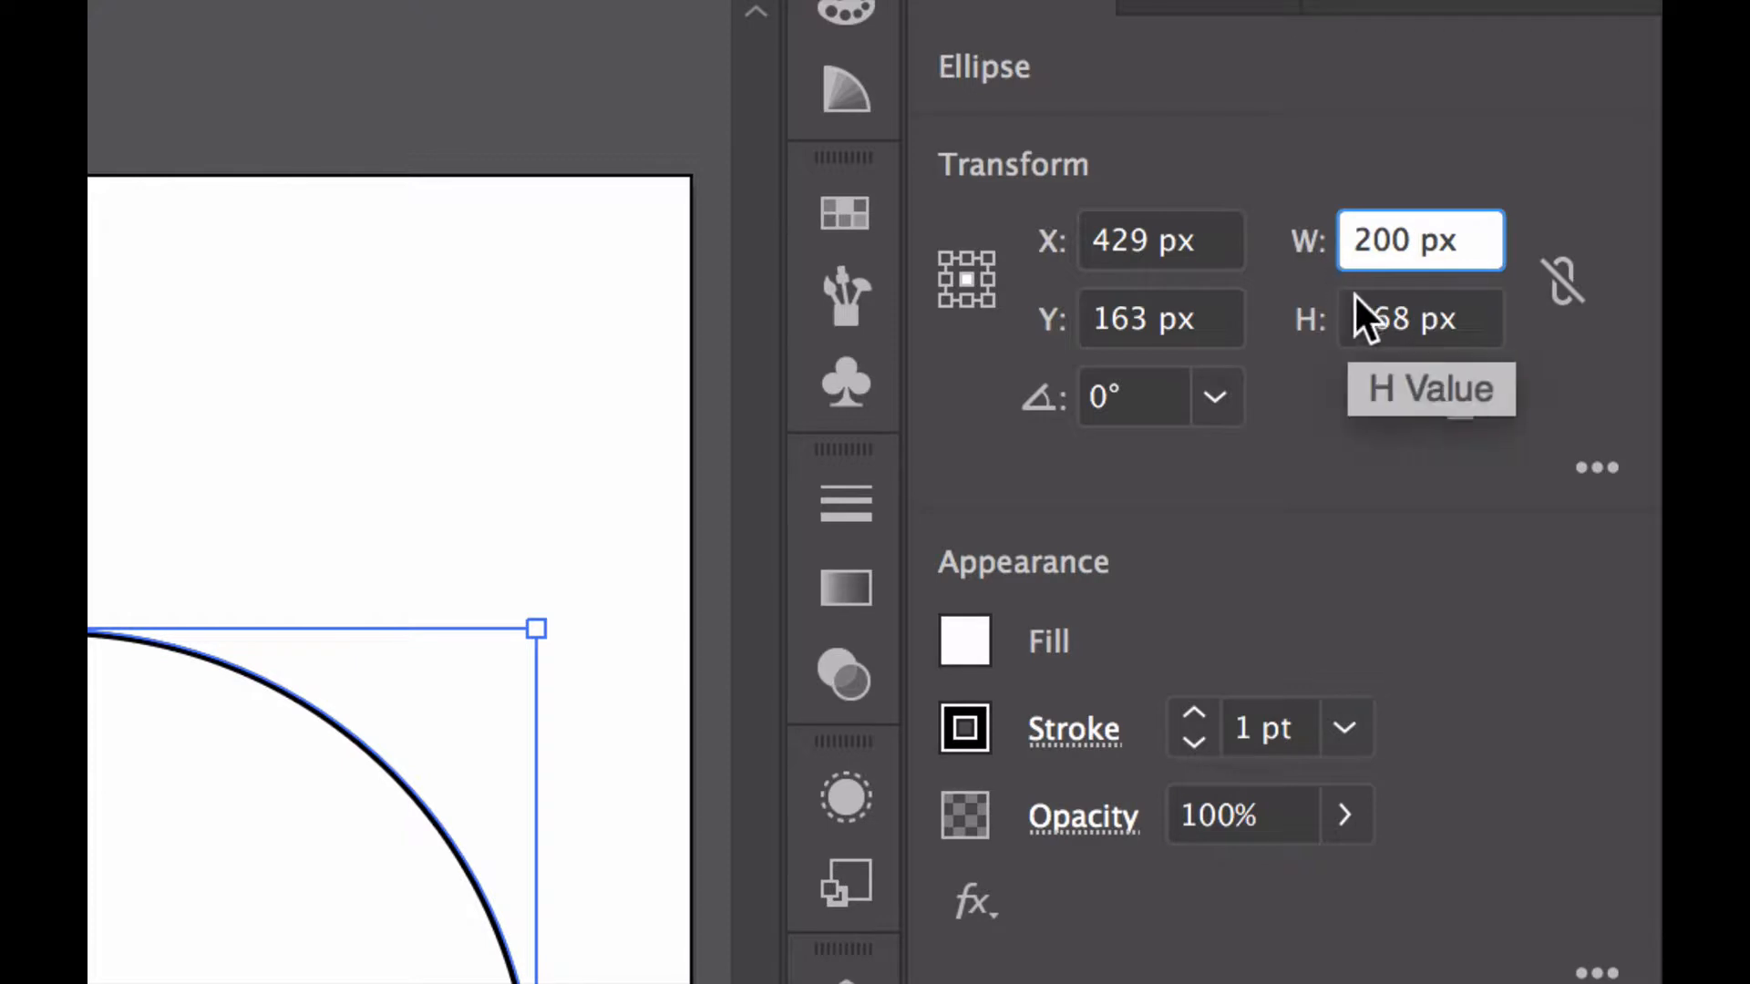
pyautogui.click(1392, 317)
pyautogui.write('200')
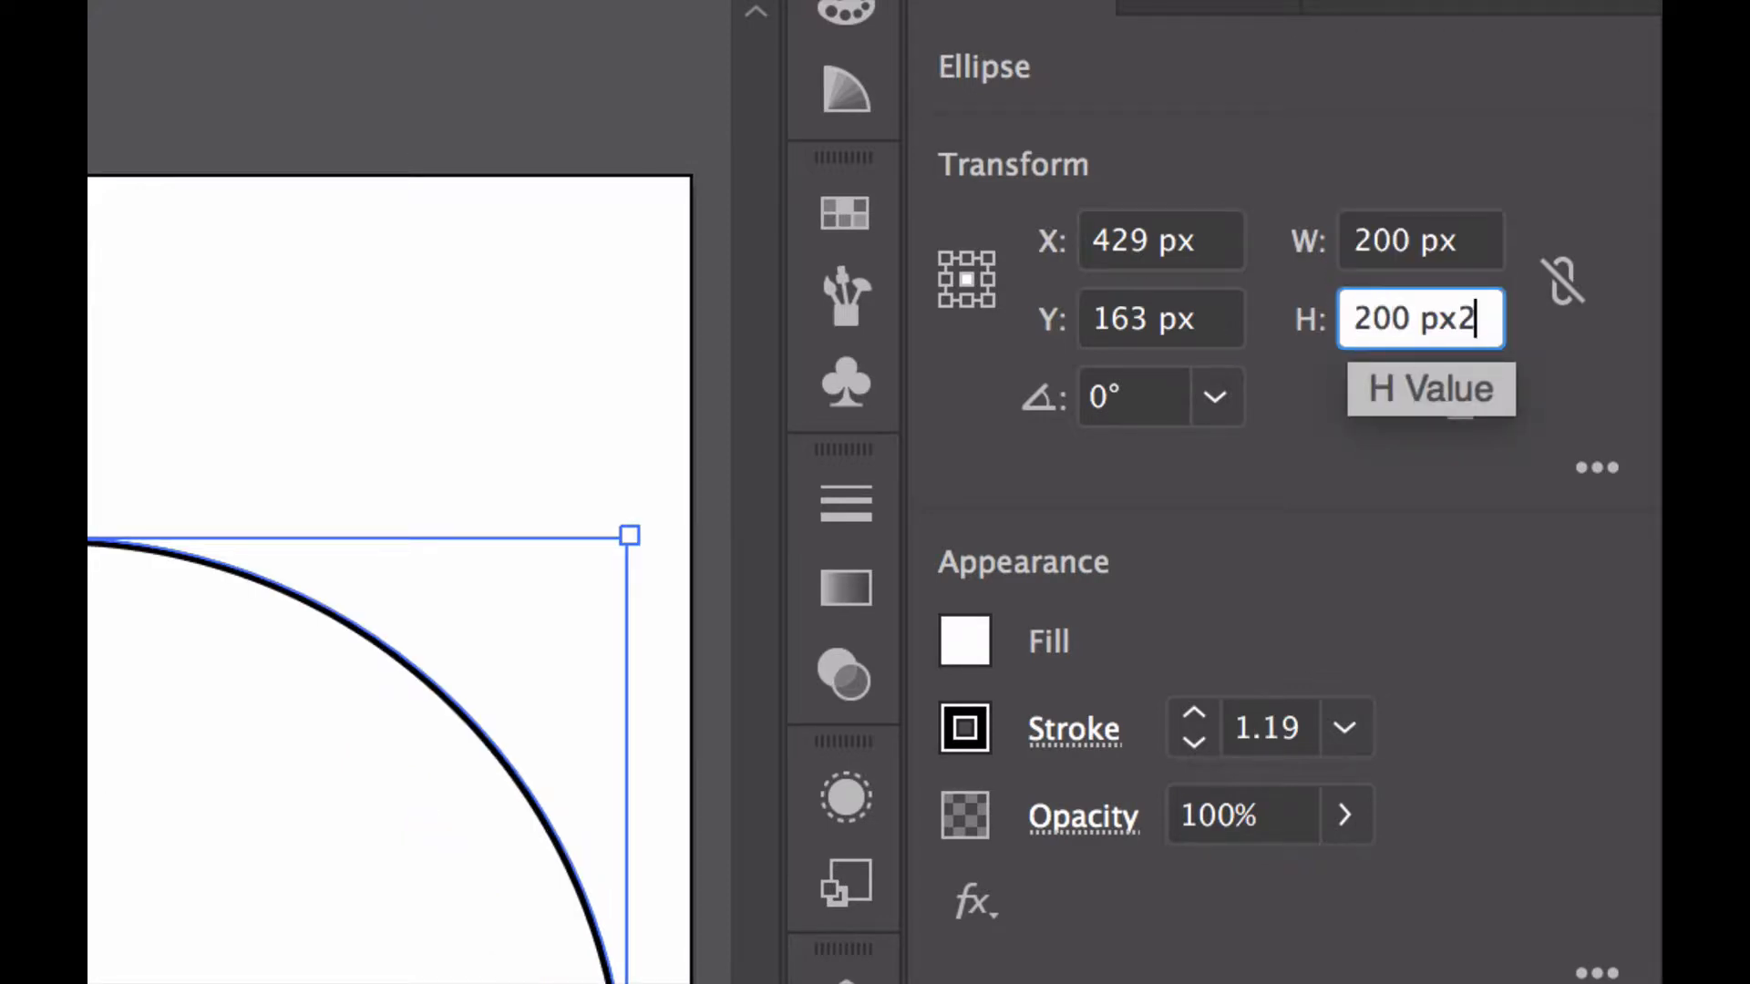
pyautogui.press('BackSpace')
pyautogui.press('BackSpace')
pyautogui.press('BackSpace')
pyautogui.press('BackSpace')
pyautogui.write('x')
pyautogui.press('Return')
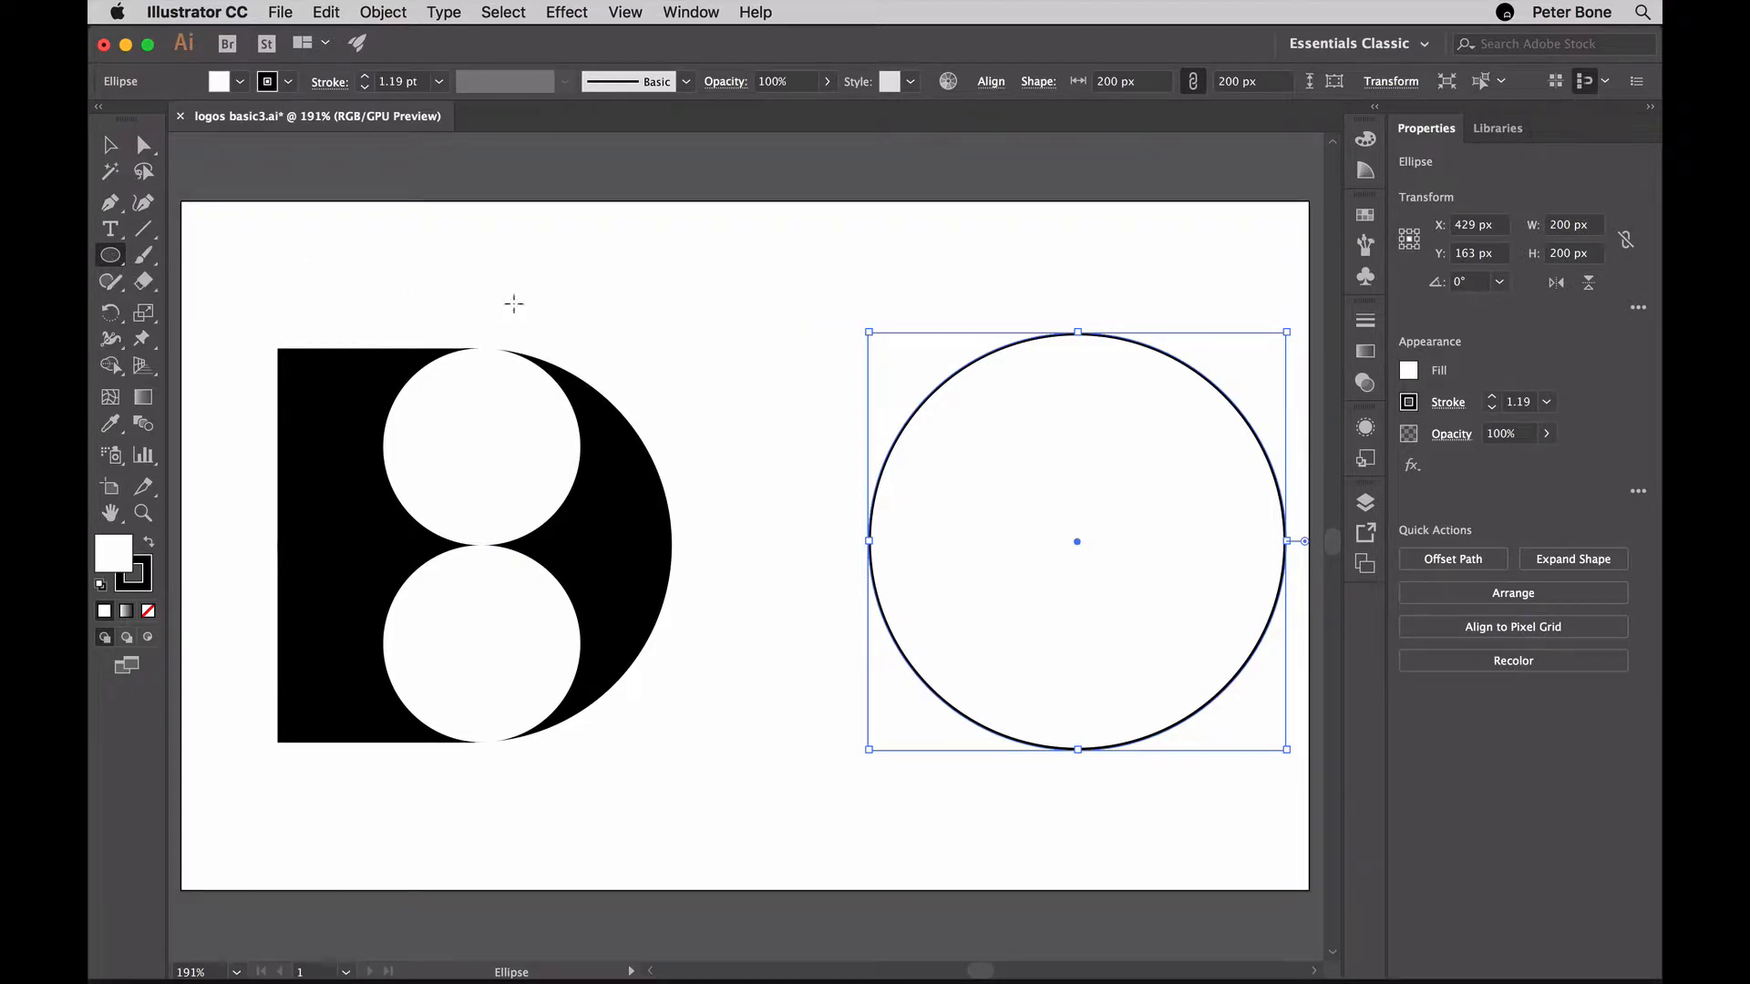
# - Create a 100 by 100 px circle in the gap between the D logo and the large circle
pyautogui.click(642, 340)
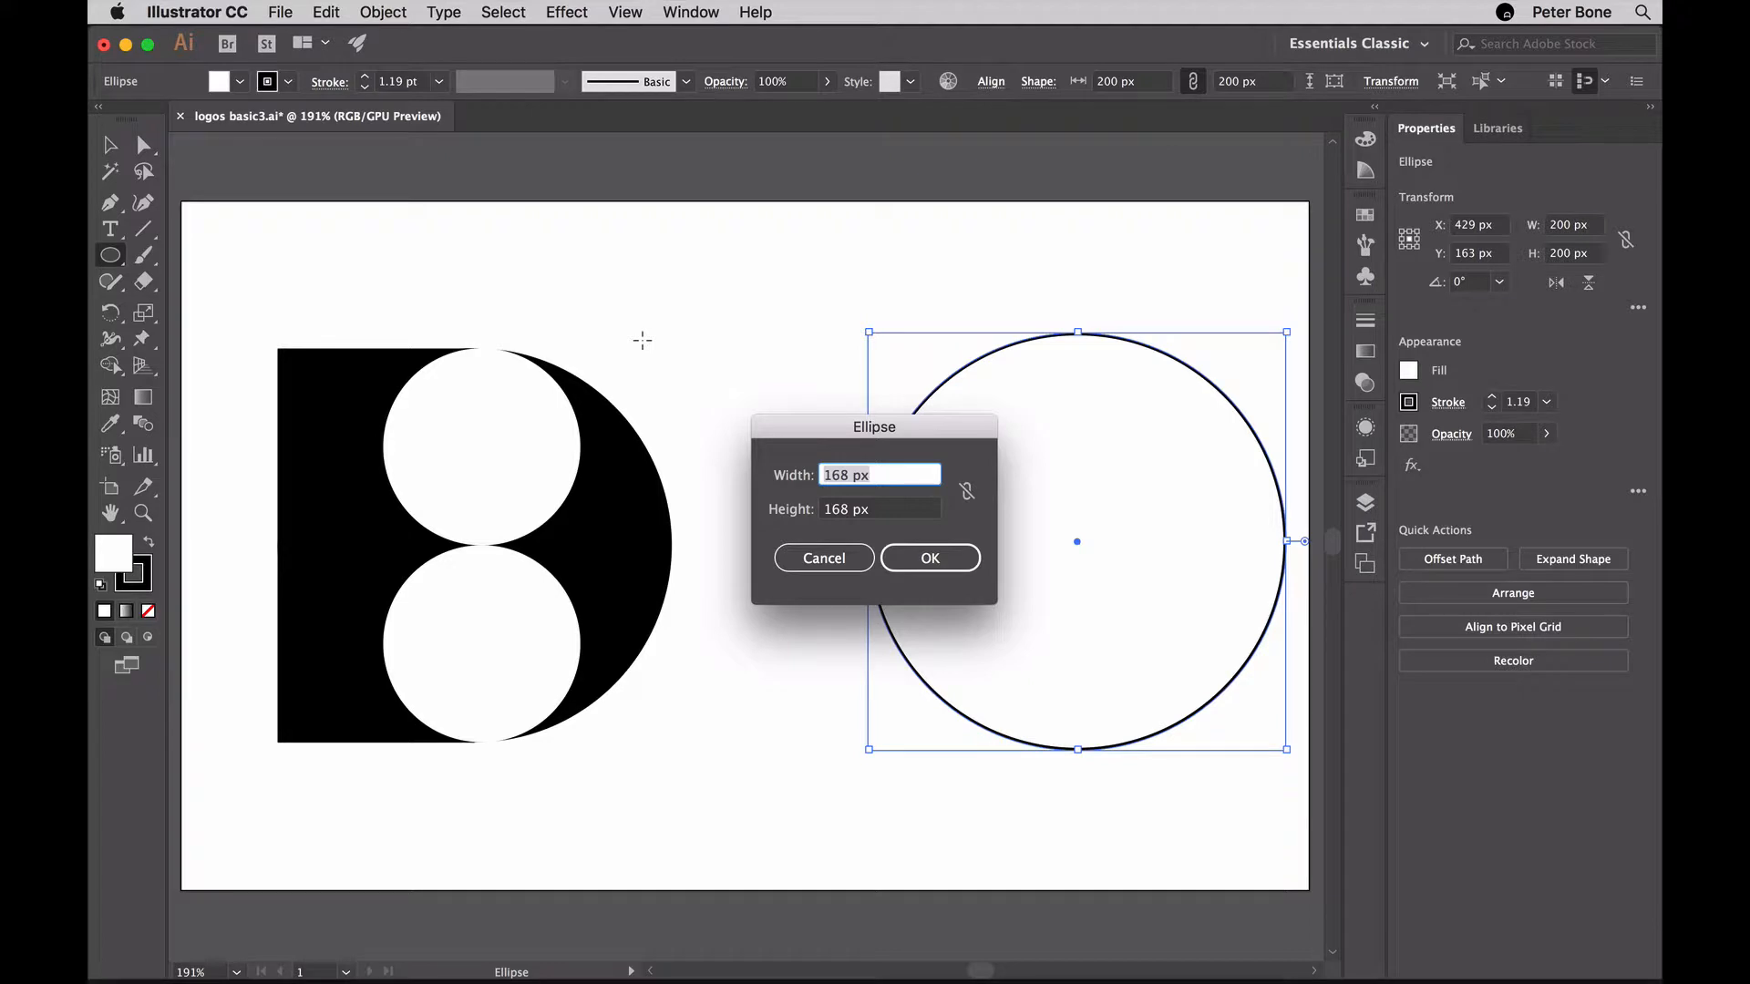
pyautogui.write('1')
pyautogui.press('Tab')
pyautogui.write('100')
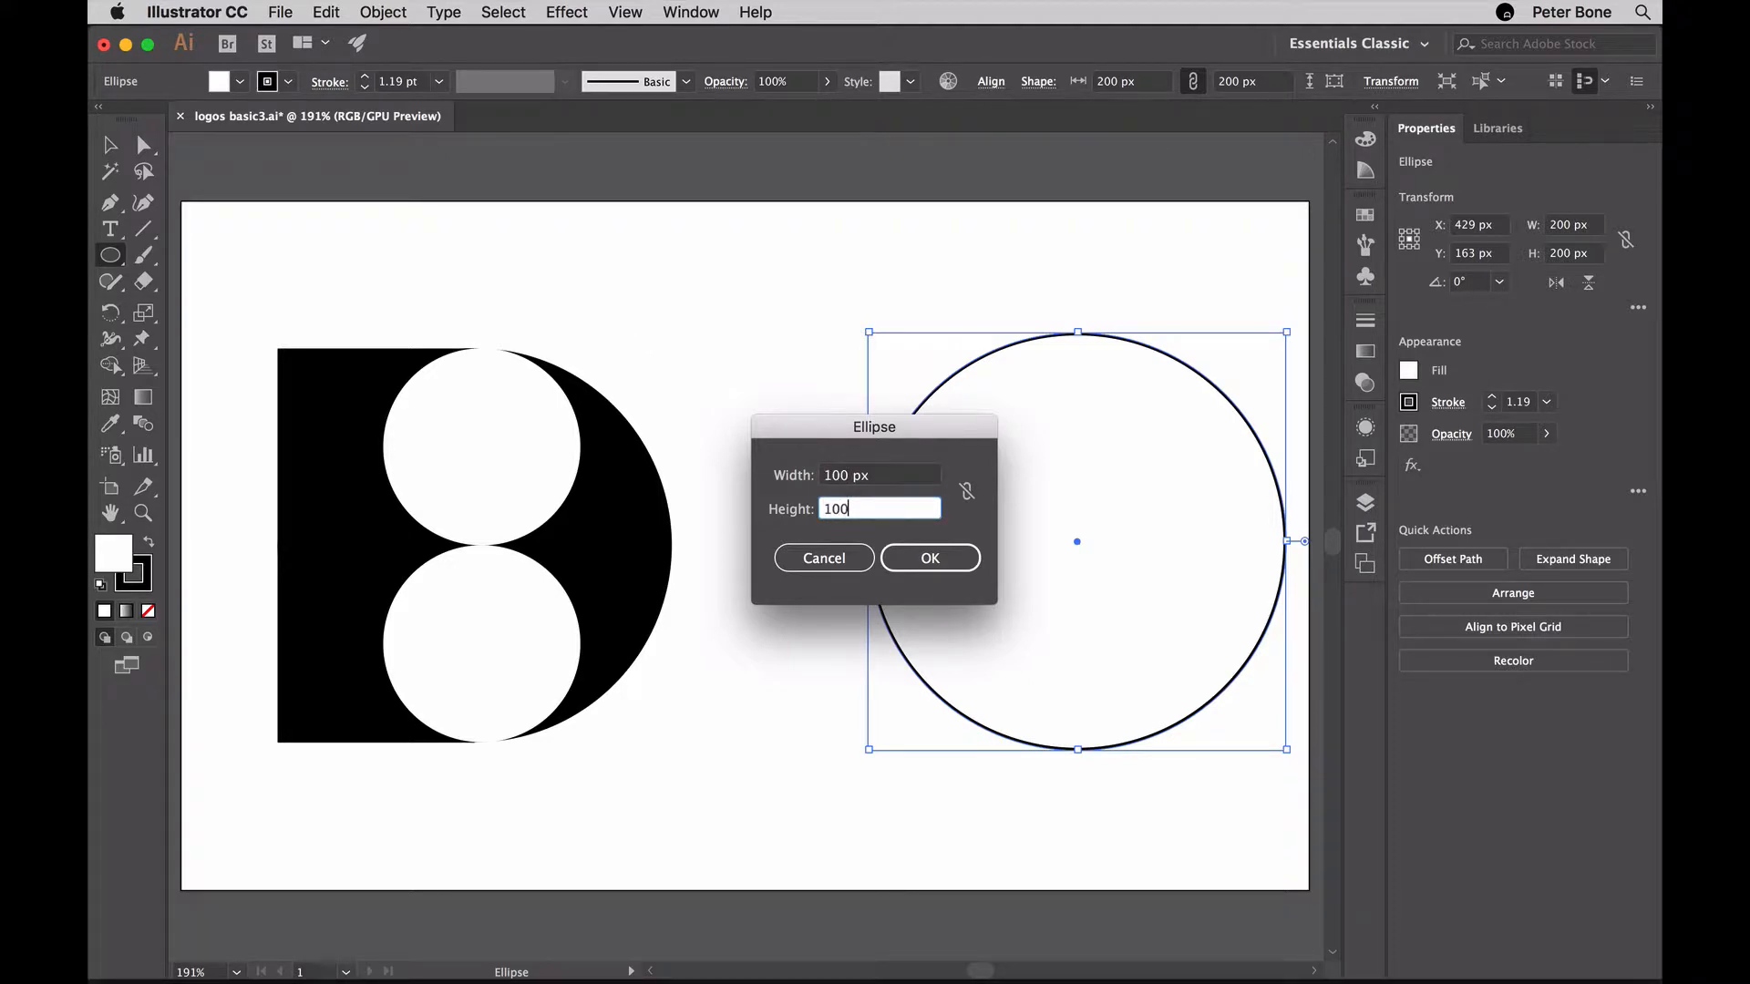
pyautogui.click(923, 557)
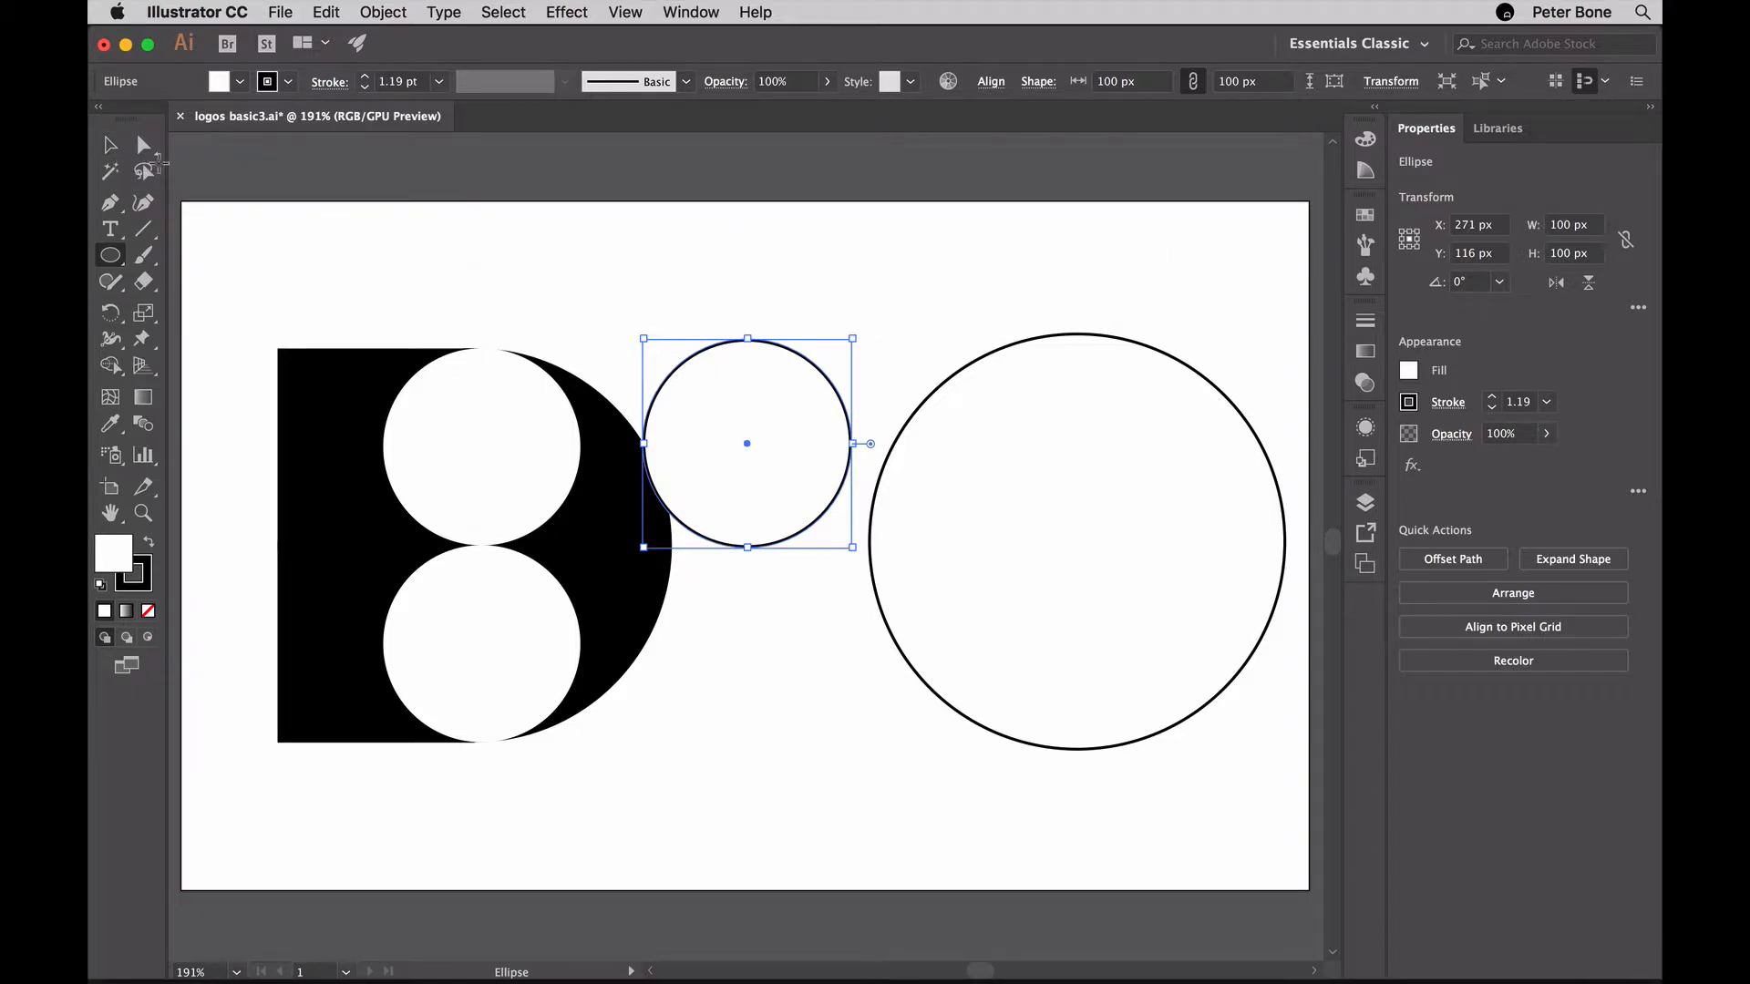
# - Give the 200 px circle a black fill and no stroke
pyautogui.press('v')
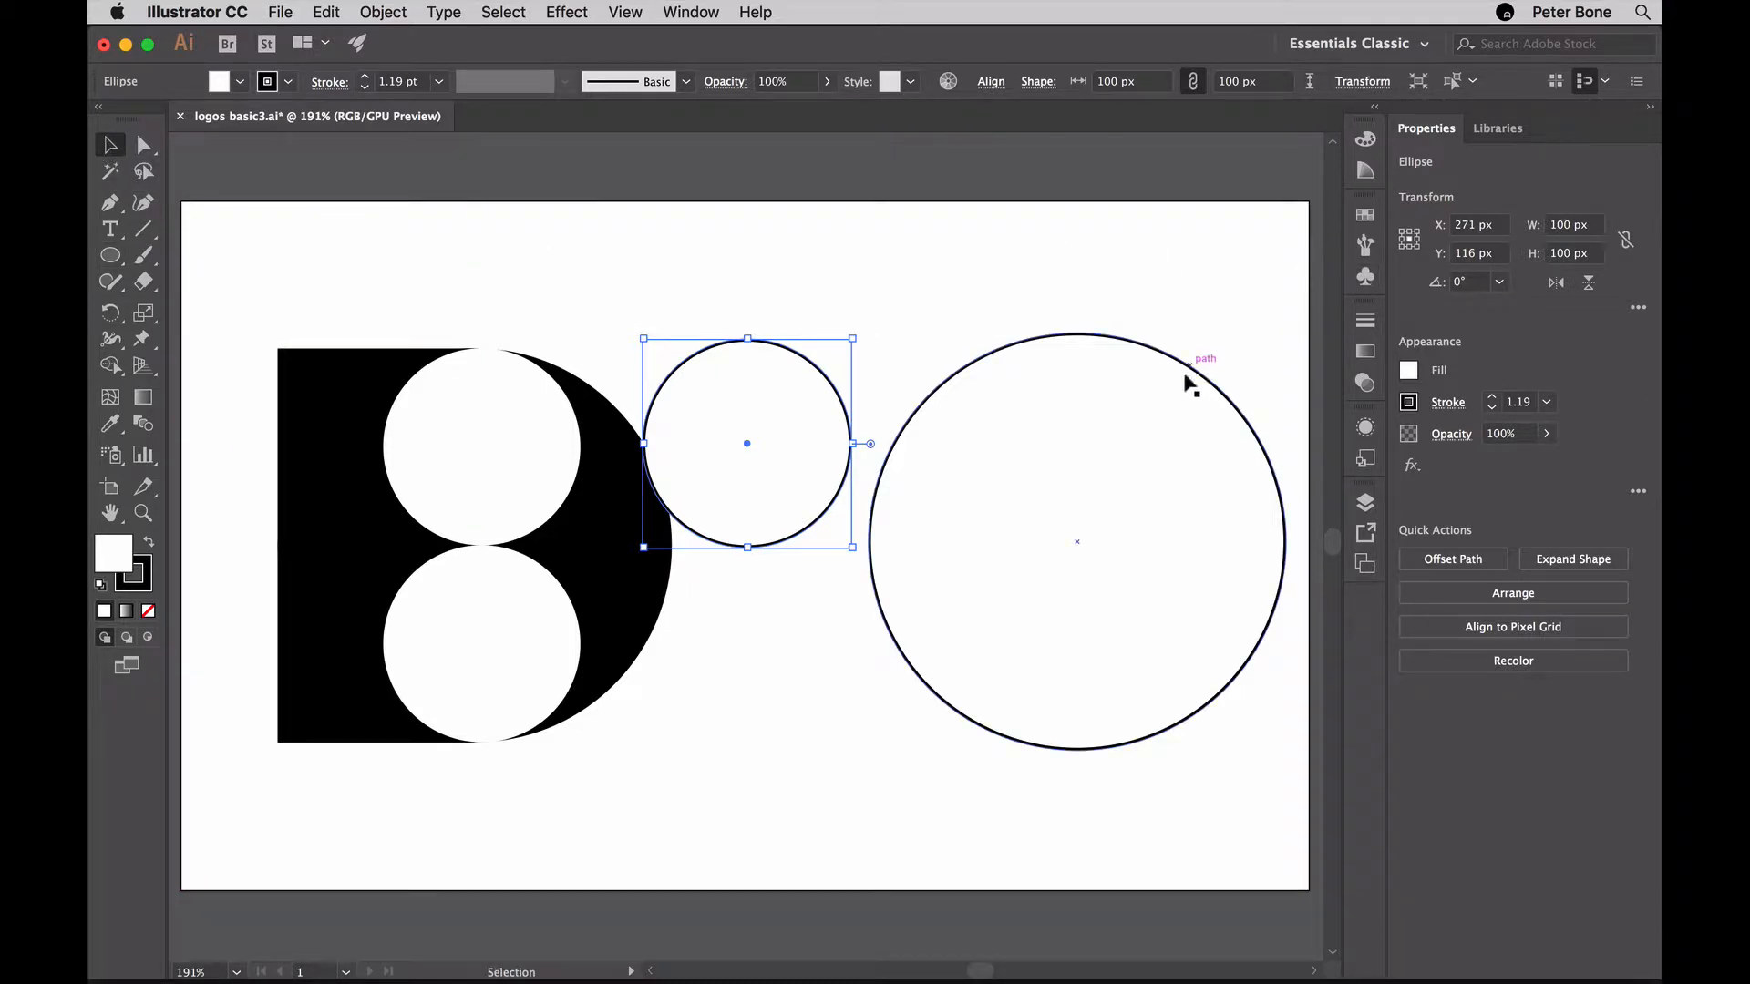
pyautogui.click(1188, 370)
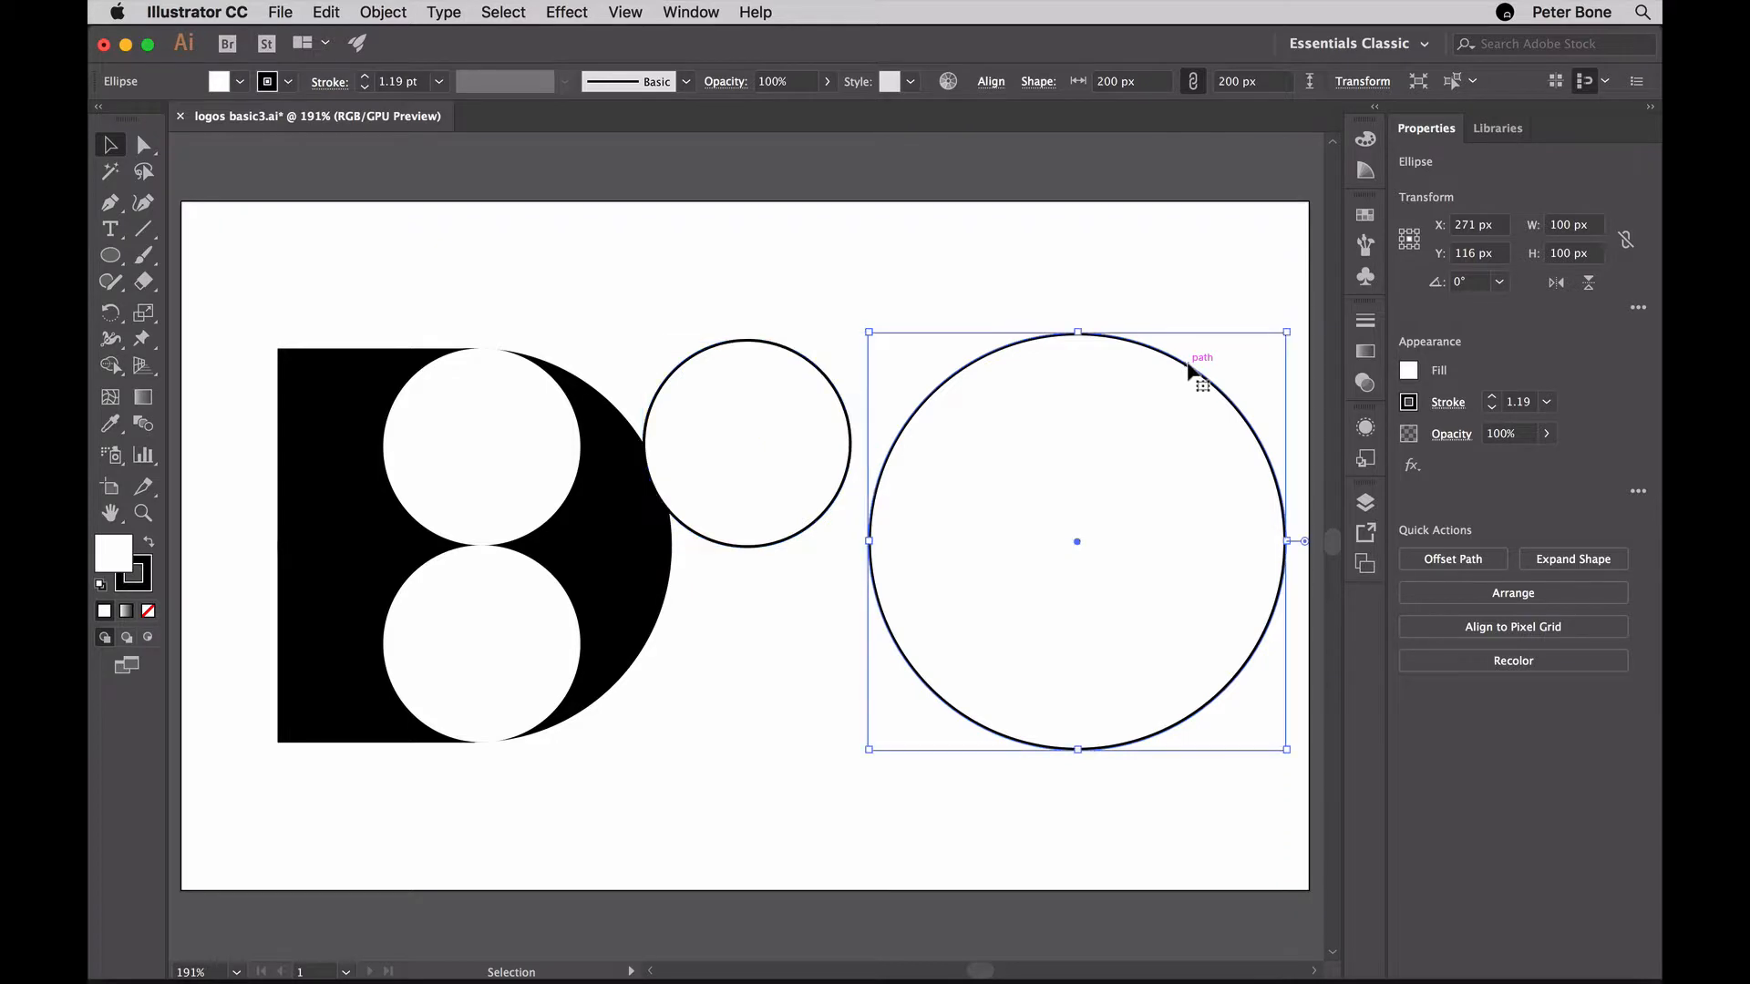
pyautogui.click(1409, 370)
pyautogui.click(1217, 448)
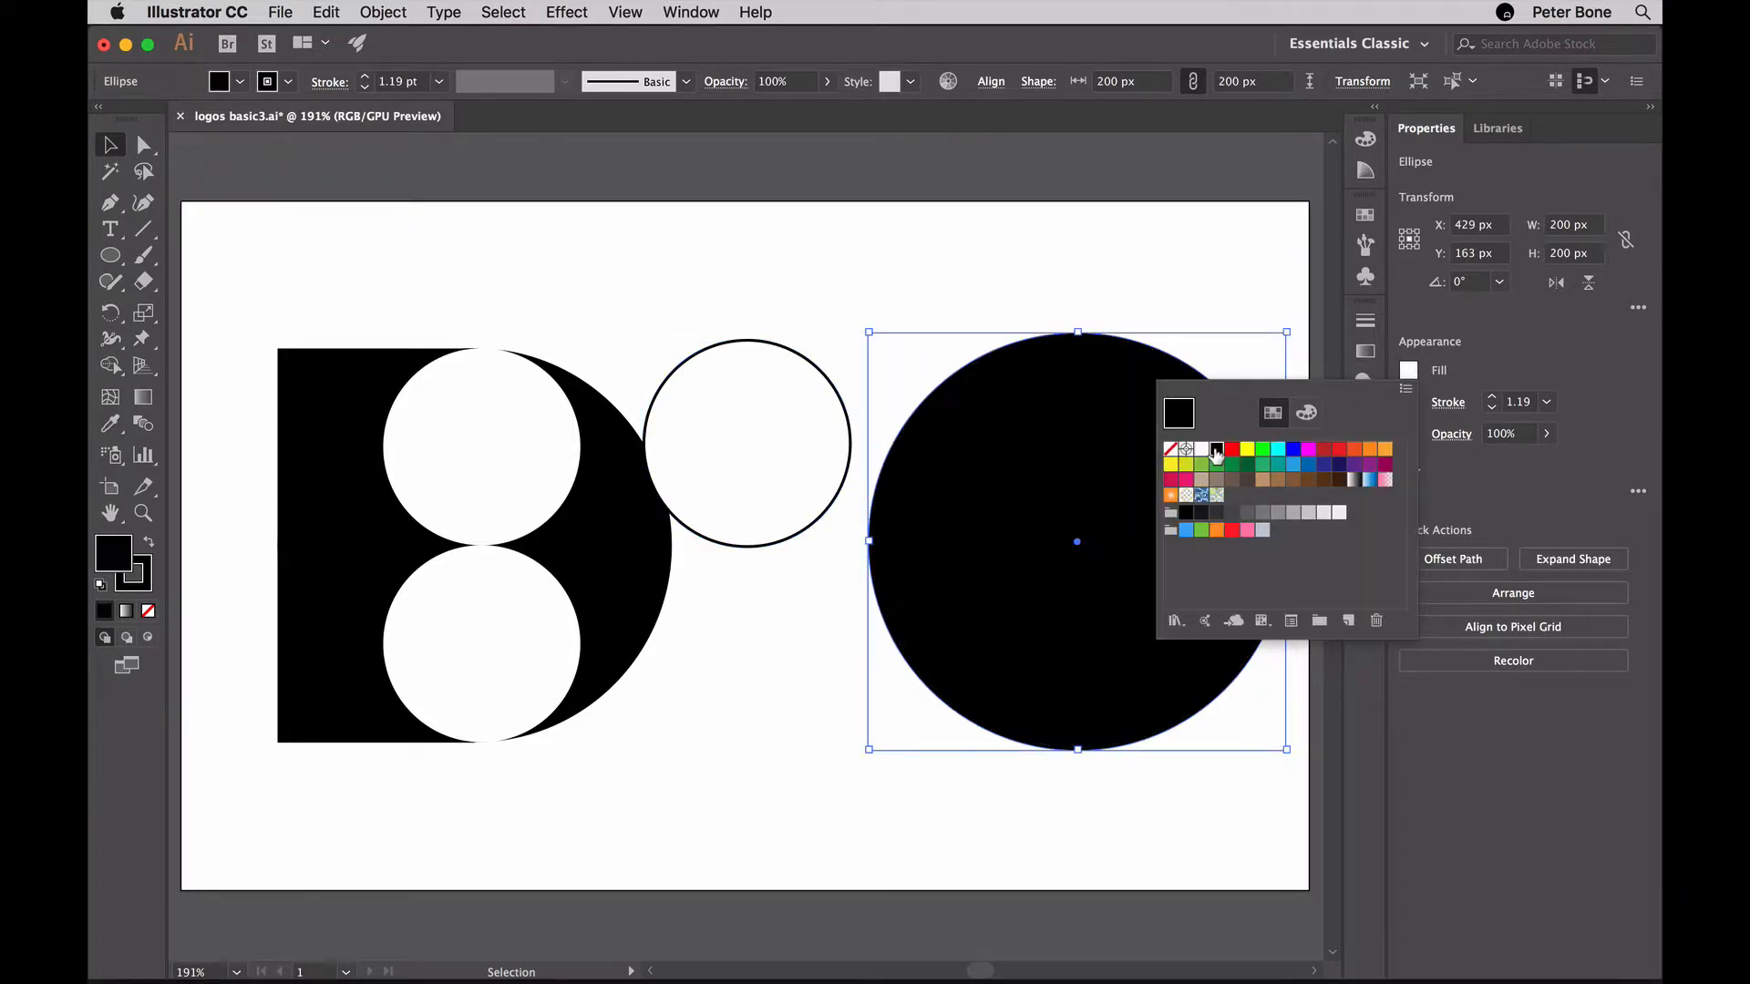
pyautogui.click(1448, 404)
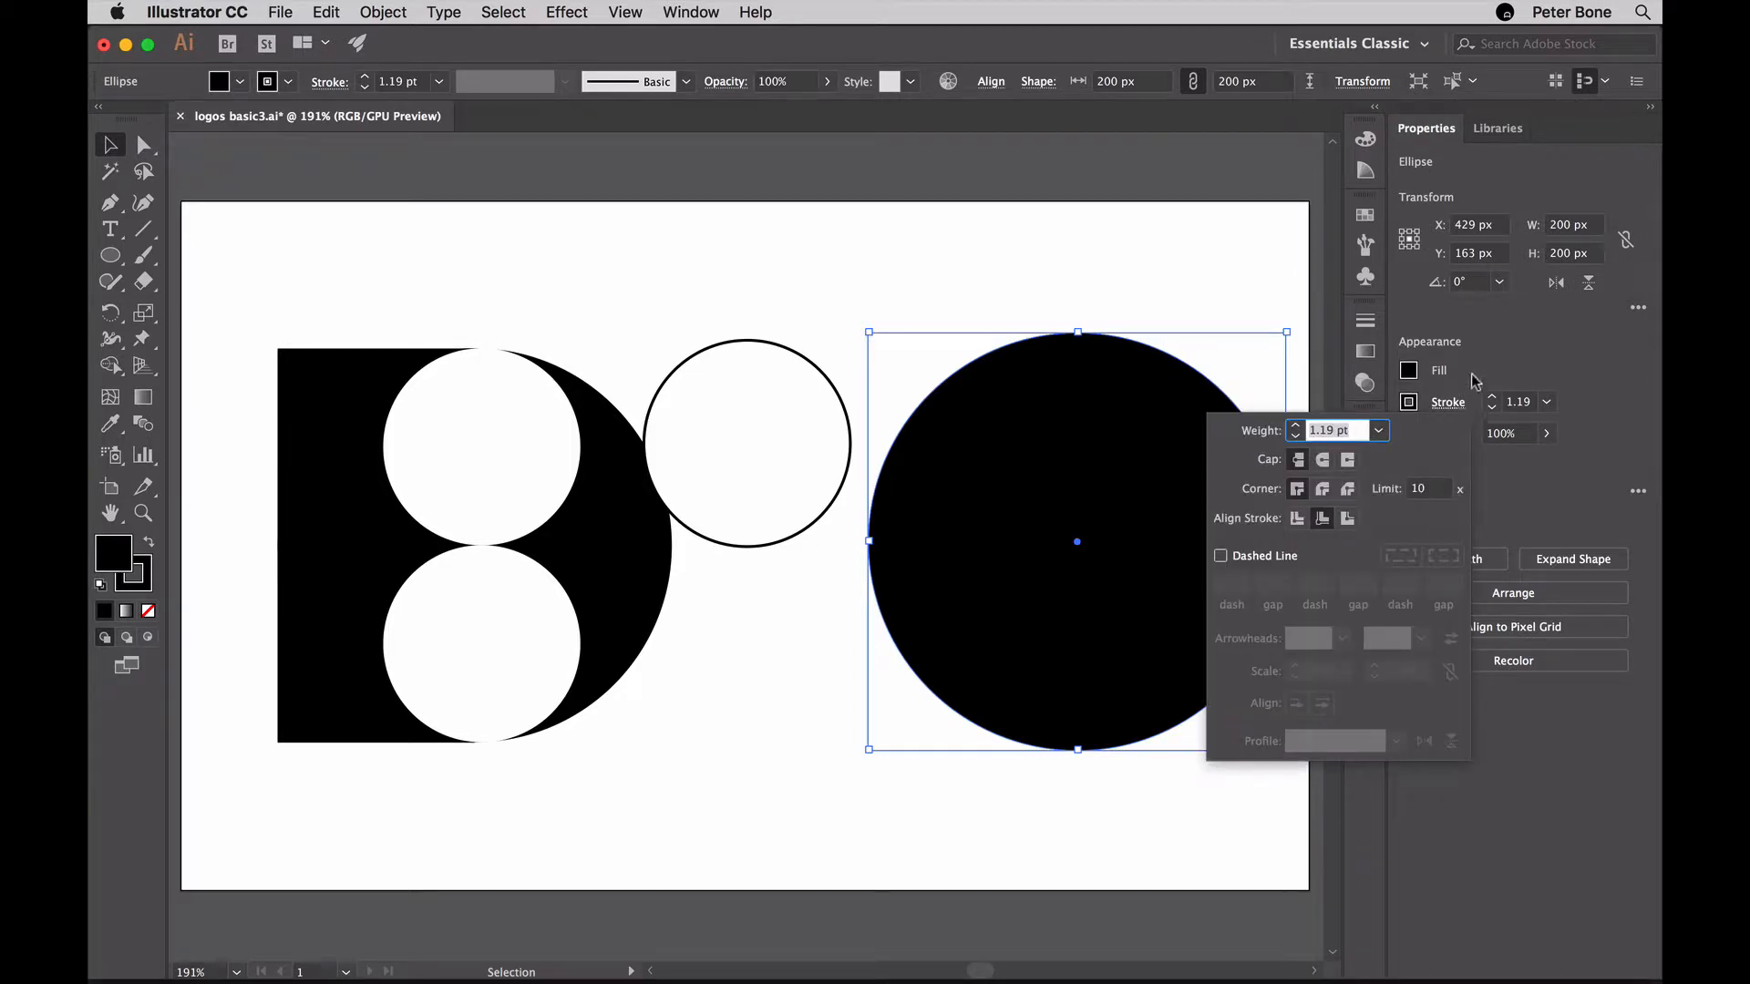
pyautogui.click(1410, 403)
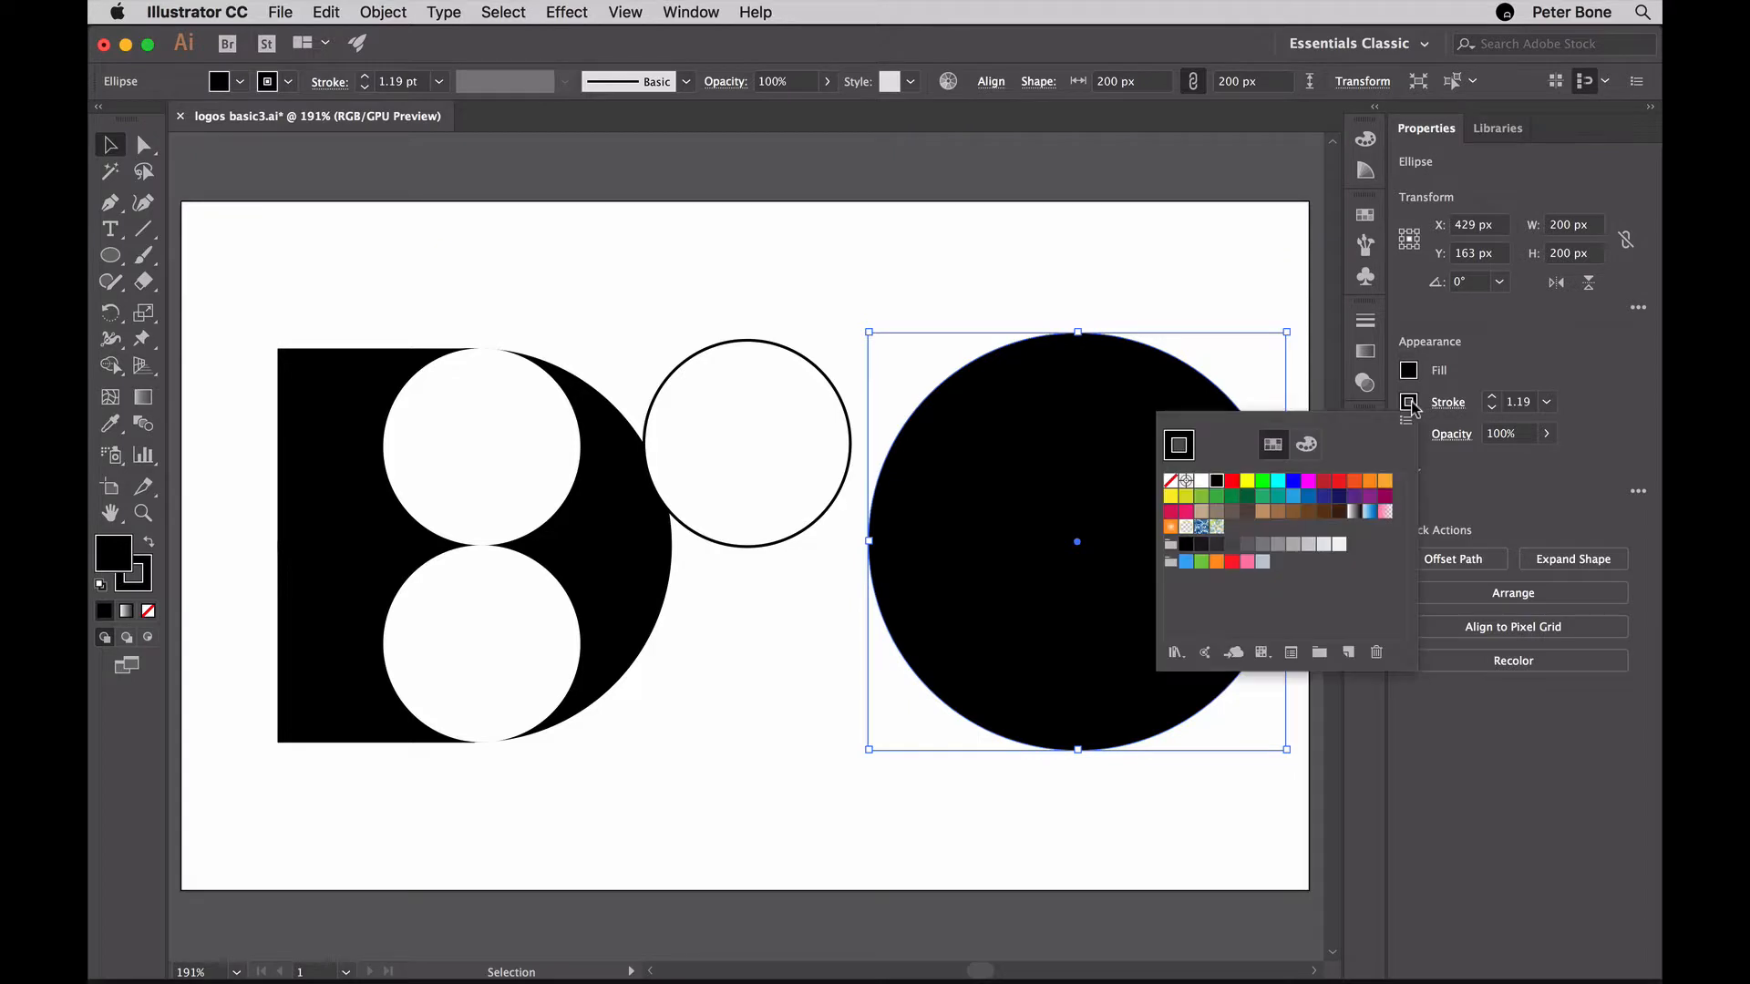
pyautogui.click(1169, 481)
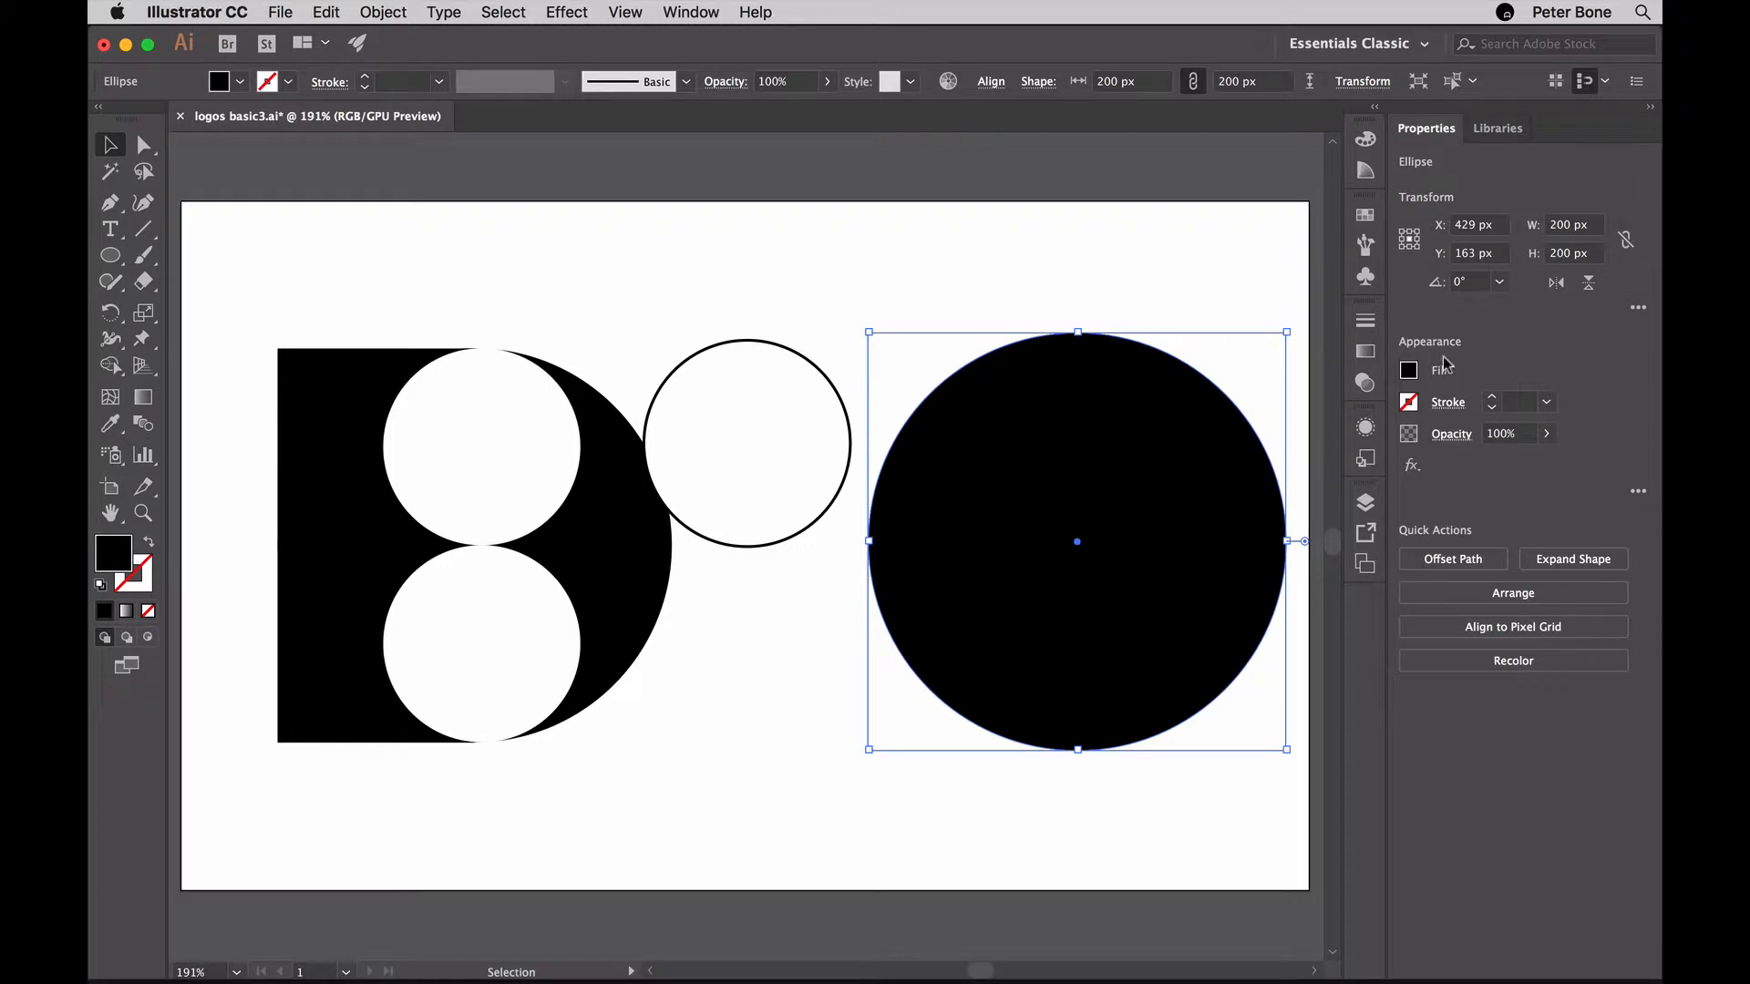
# - Remove the stroke from the 100 px white circle
pyautogui.click(734, 343)
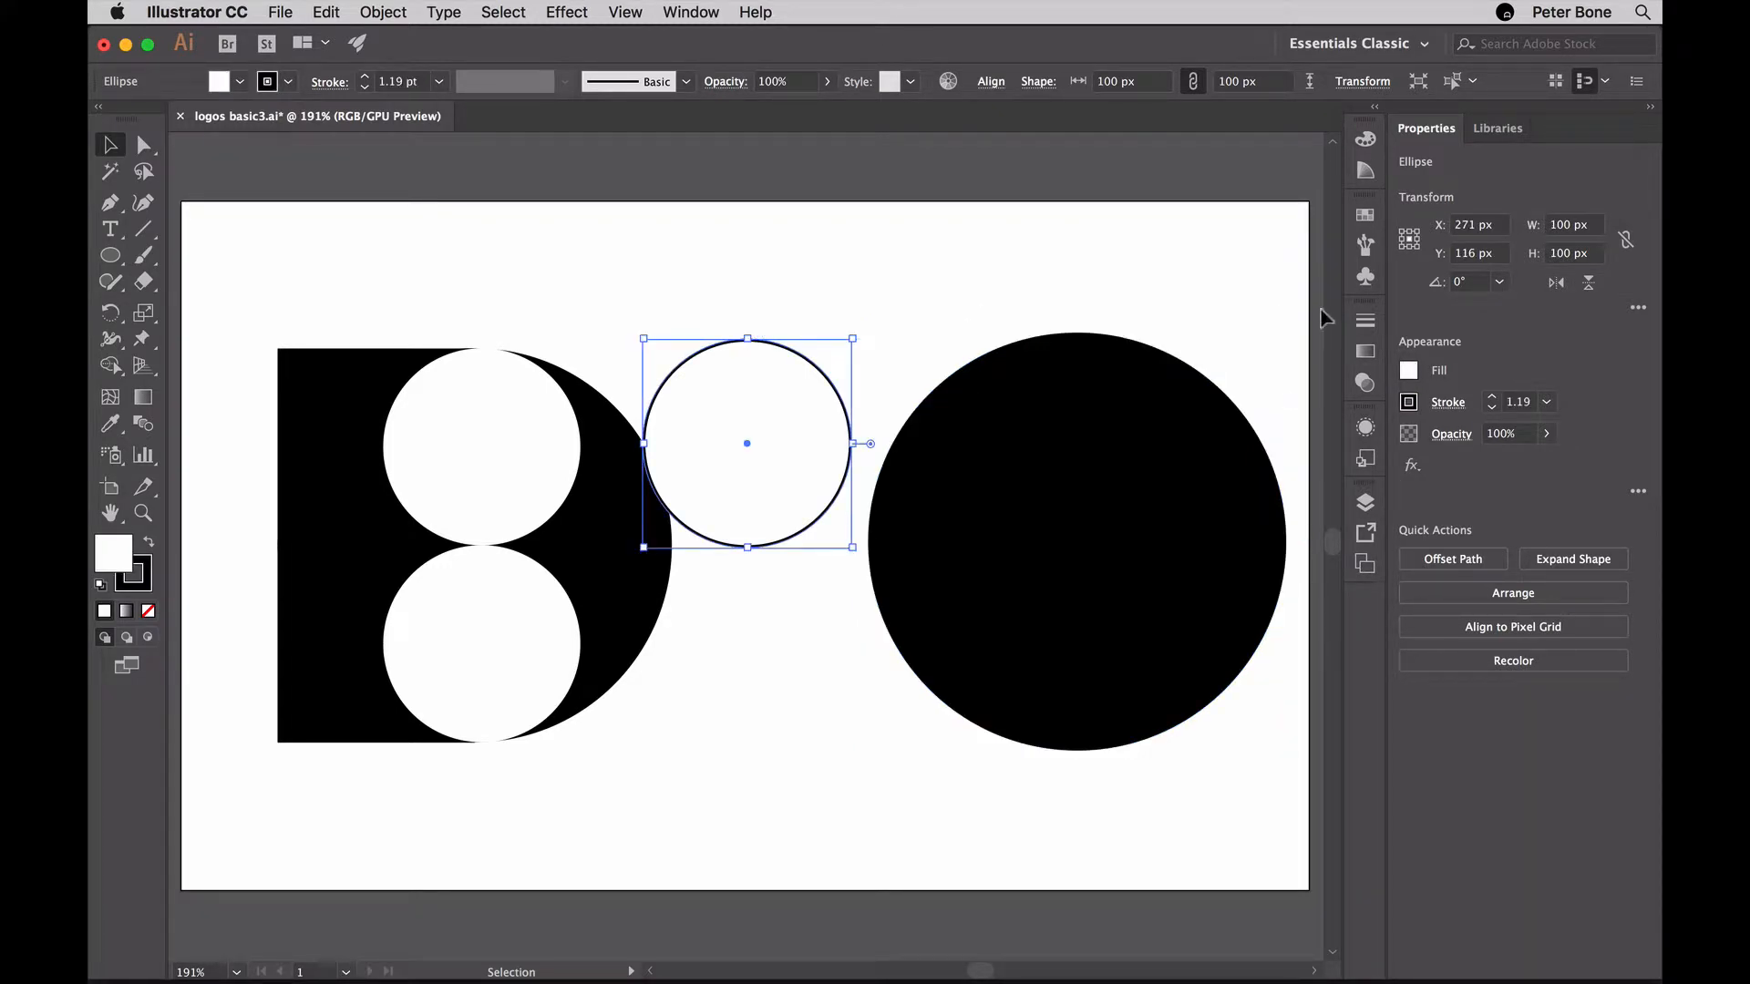
pyautogui.click(1409, 403)
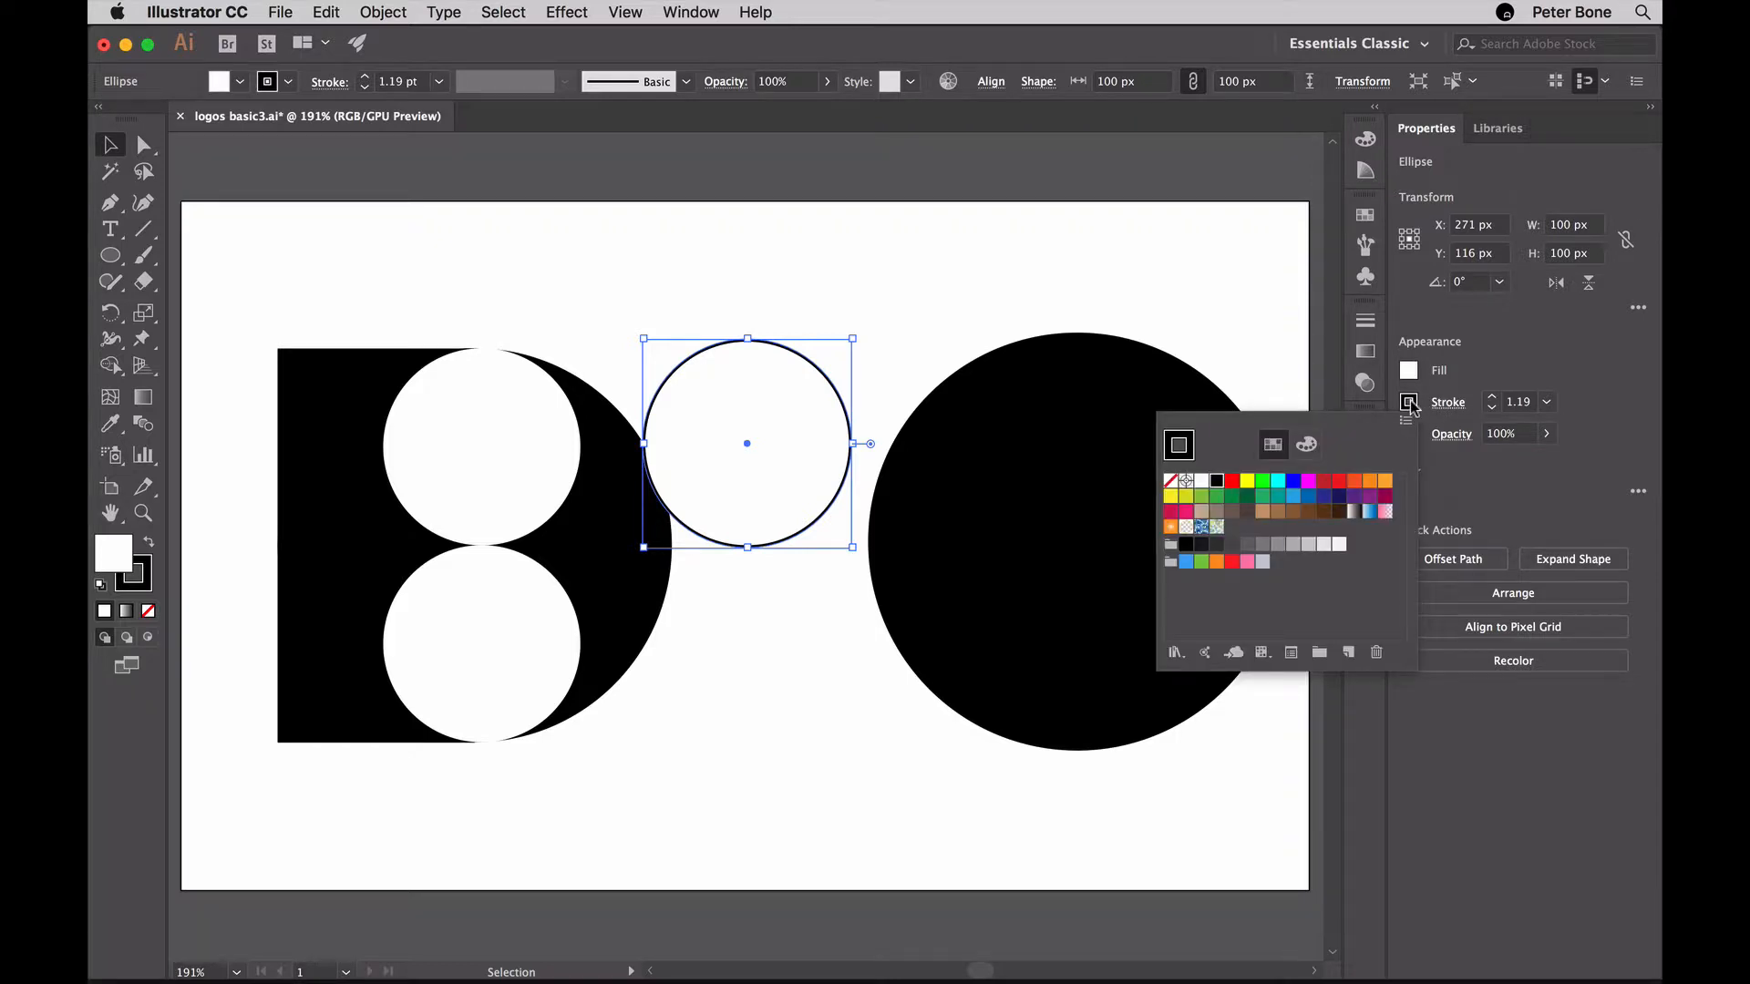
pyautogui.click(1170, 483)
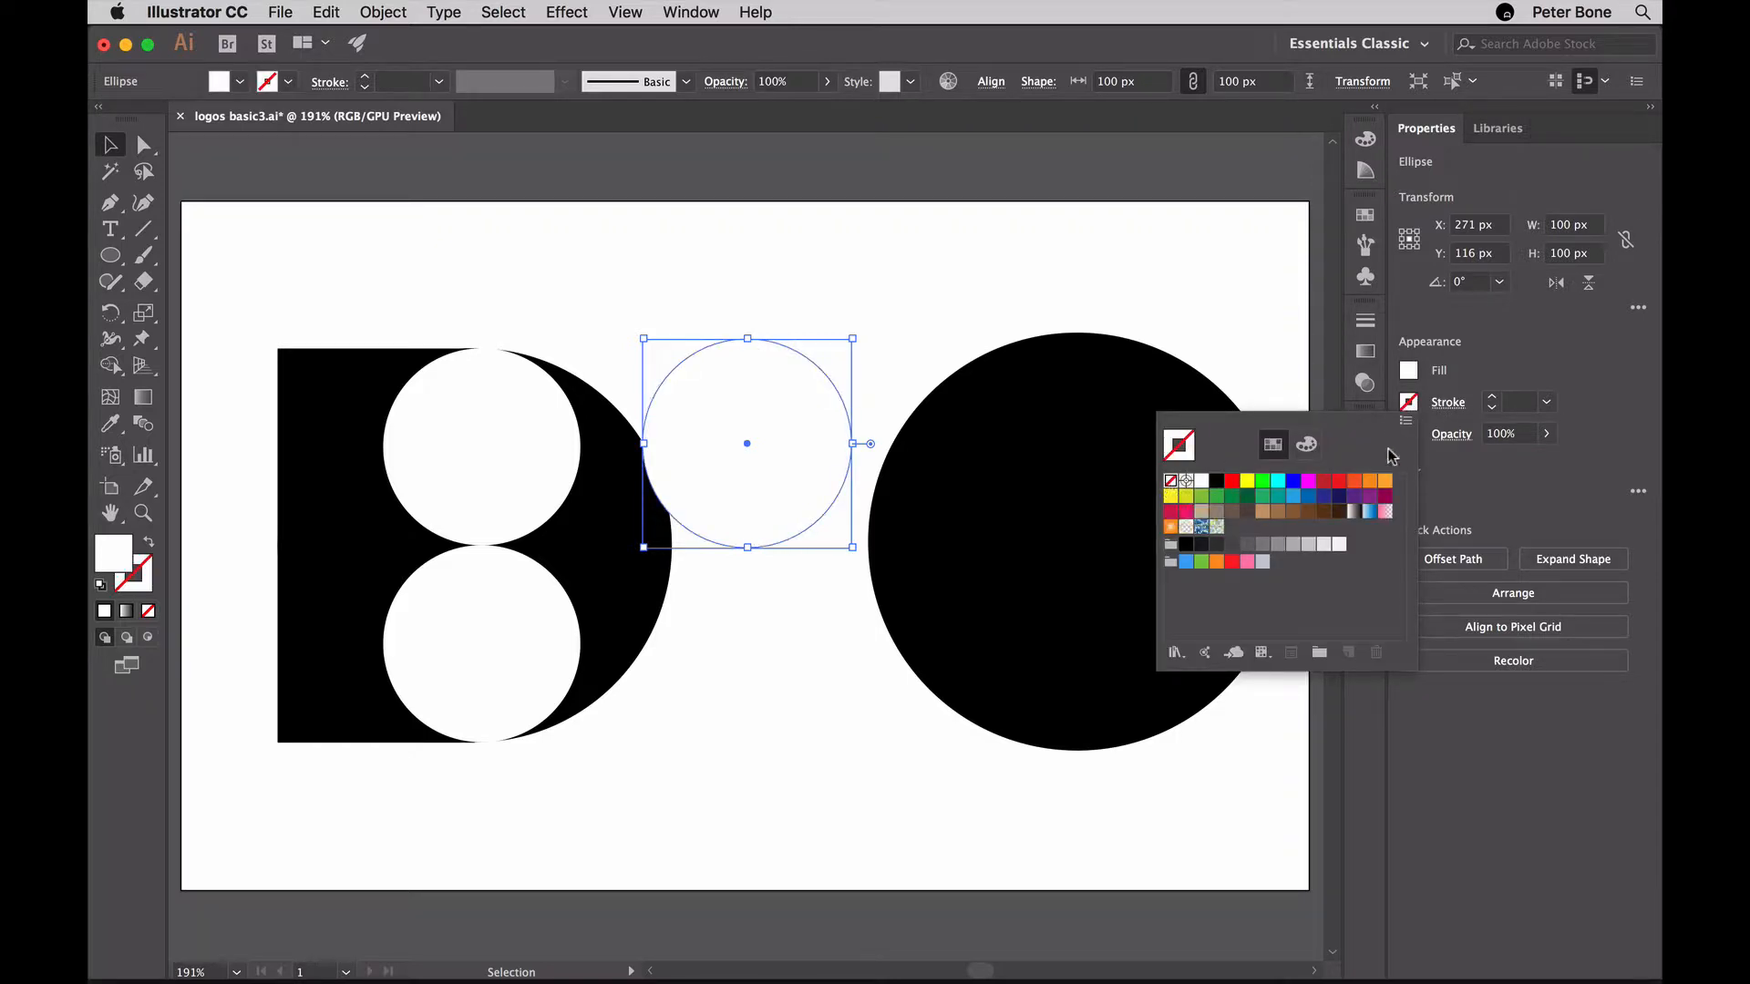
pyautogui.click(1483, 360)
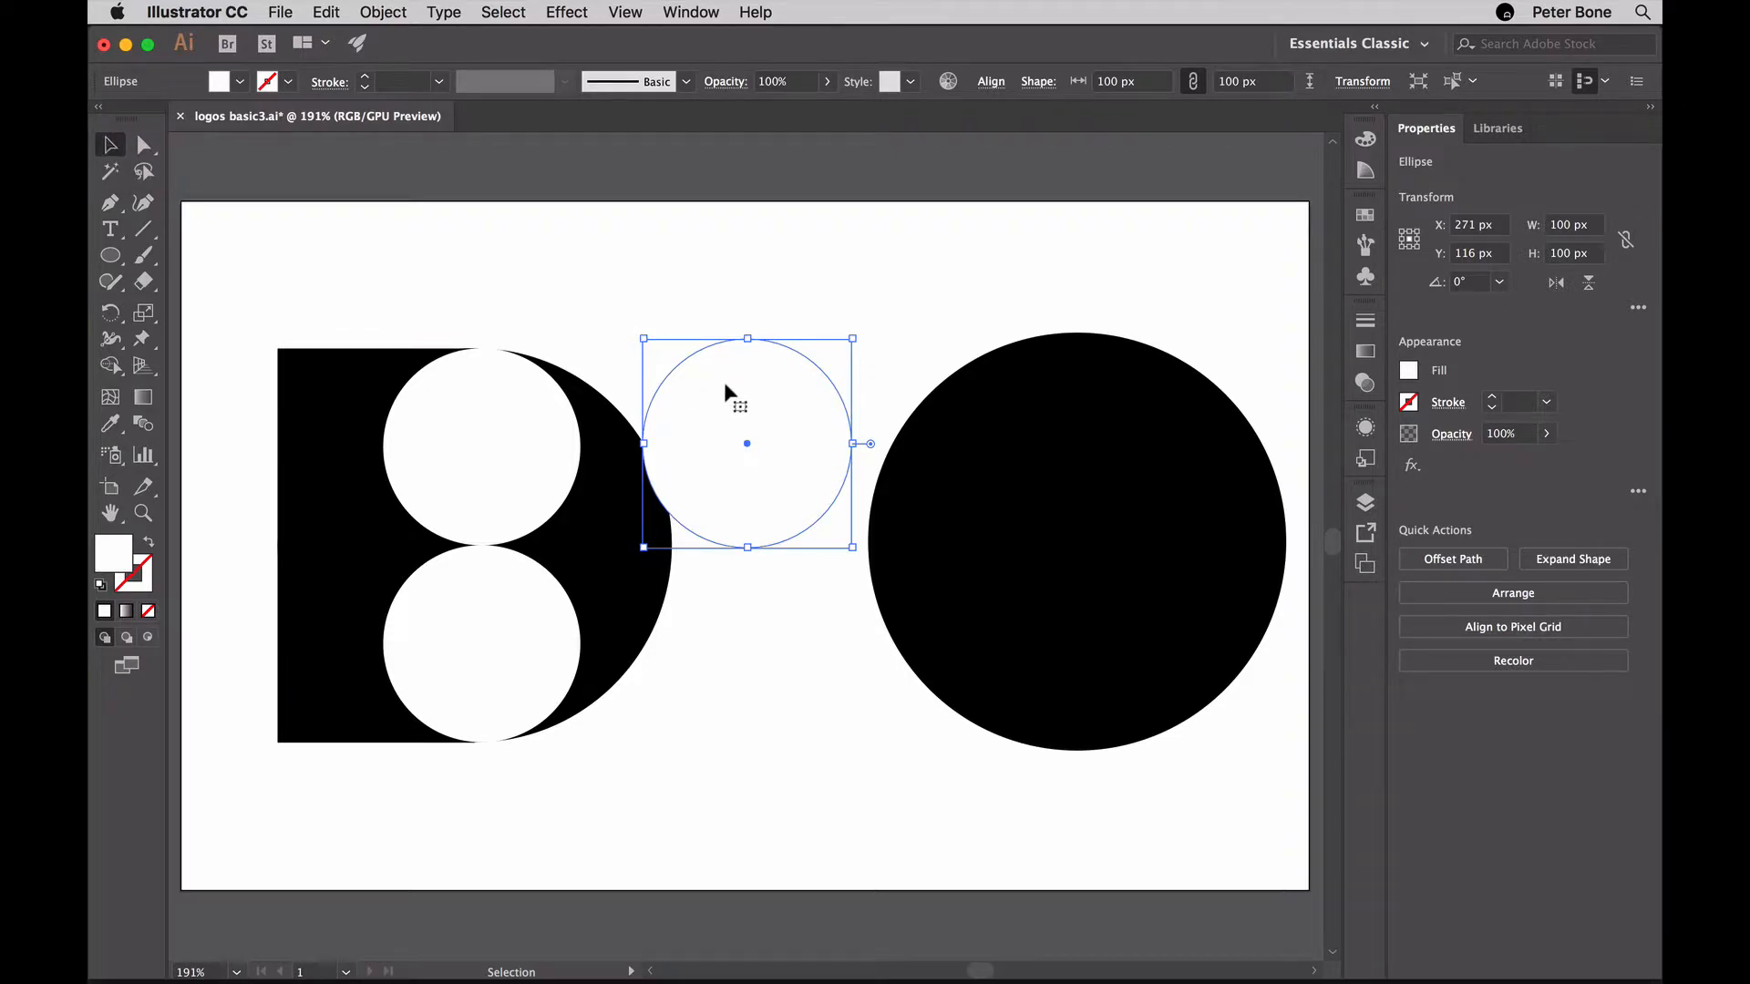
# - Move the white circle to the top inside of the black circle, centred horizontally, and place a copy directly below it
pyautogui.moveTo(725, 383); pyautogui.dragTo(1053, 376)
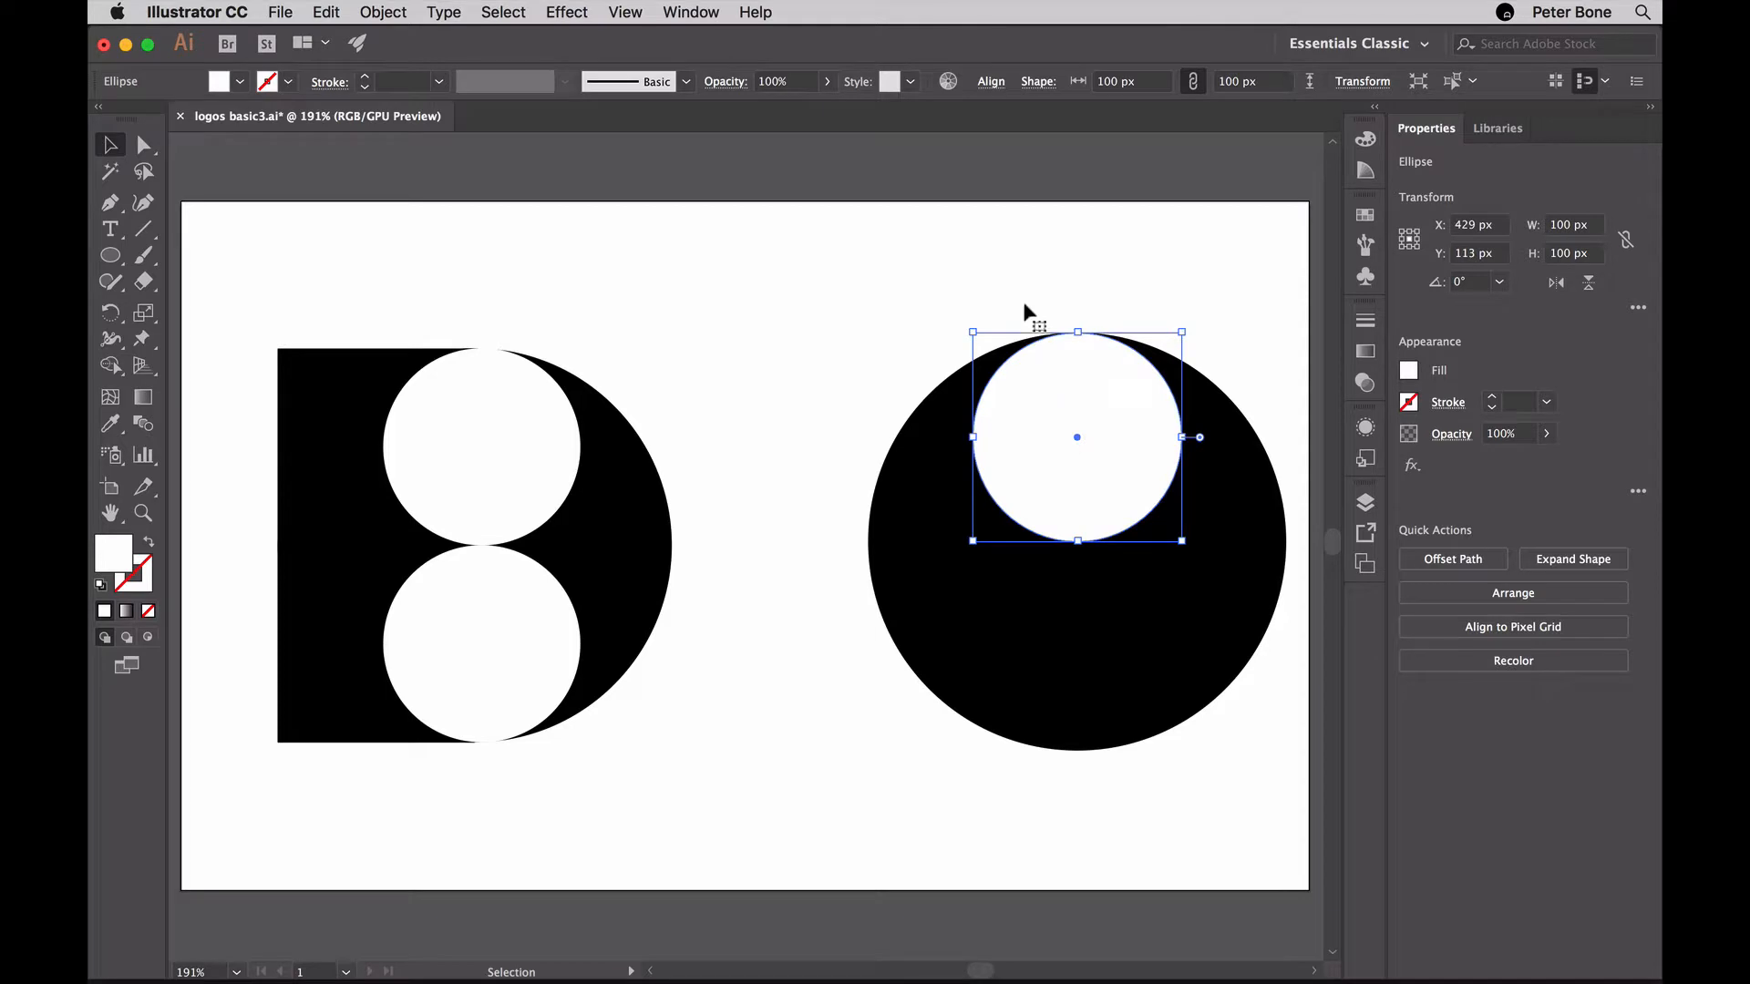
pyautogui.click(1007, 243)
pyautogui.click(1077, 407)
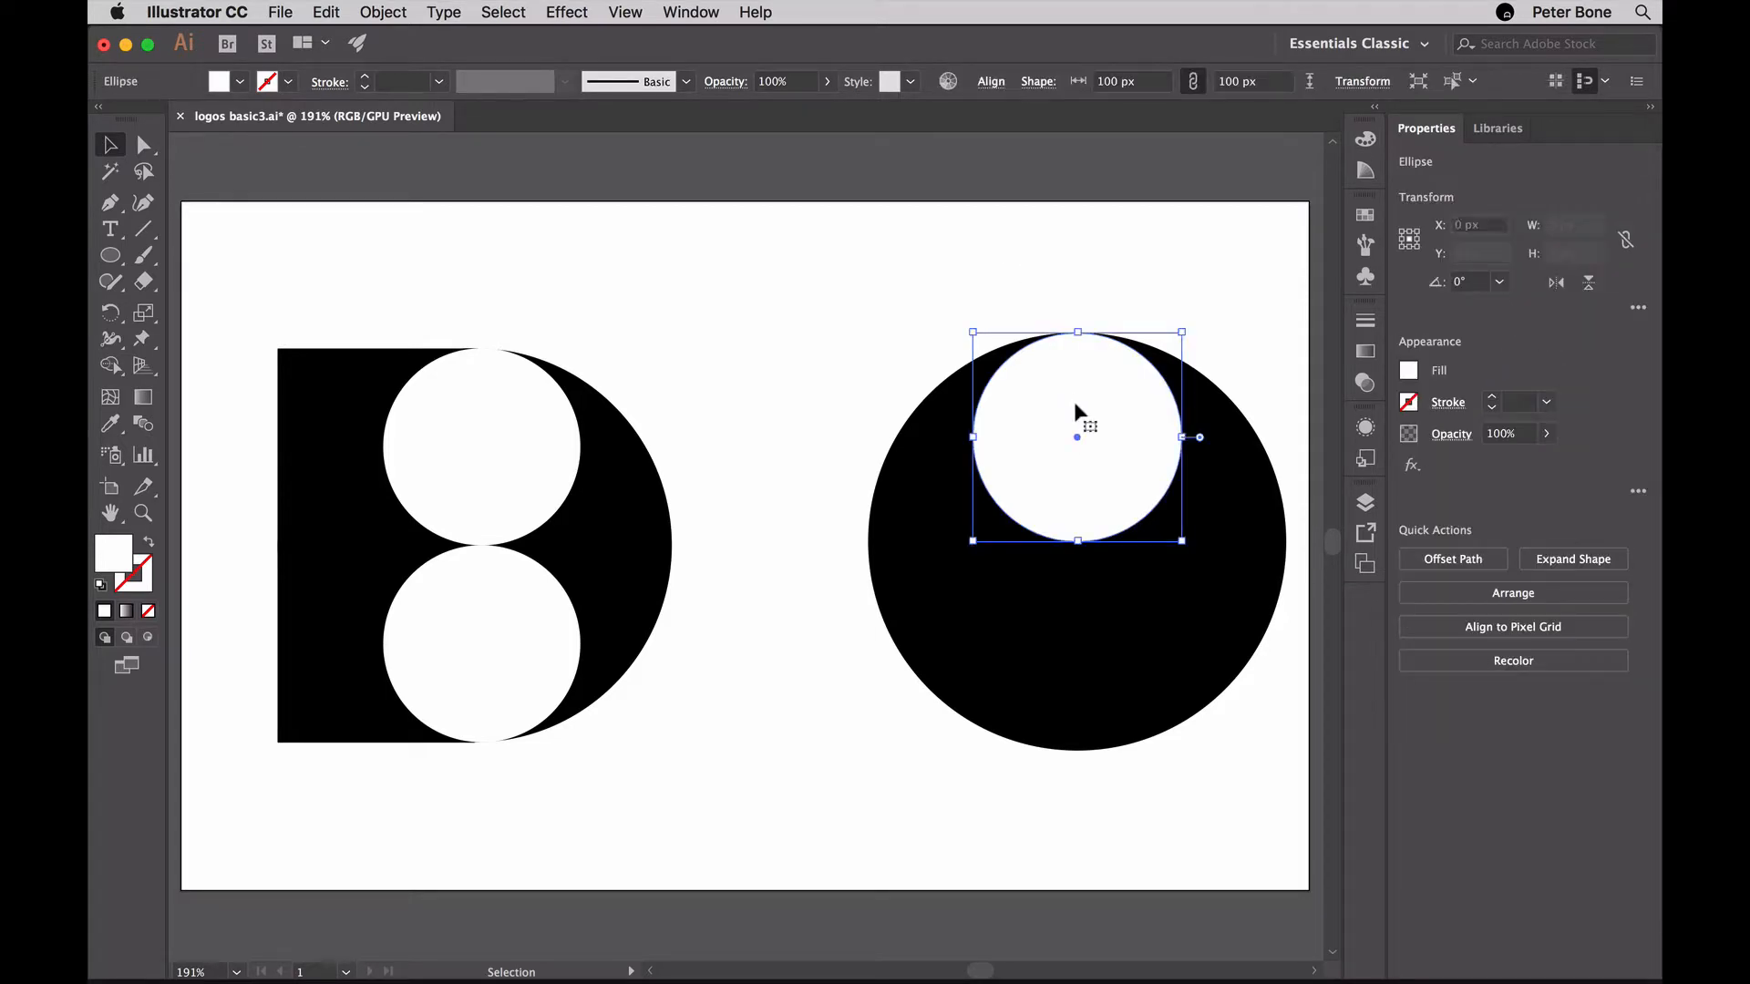
pyautogui.moveTo(1075, 407); pyautogui.dragTo(1077, 621)
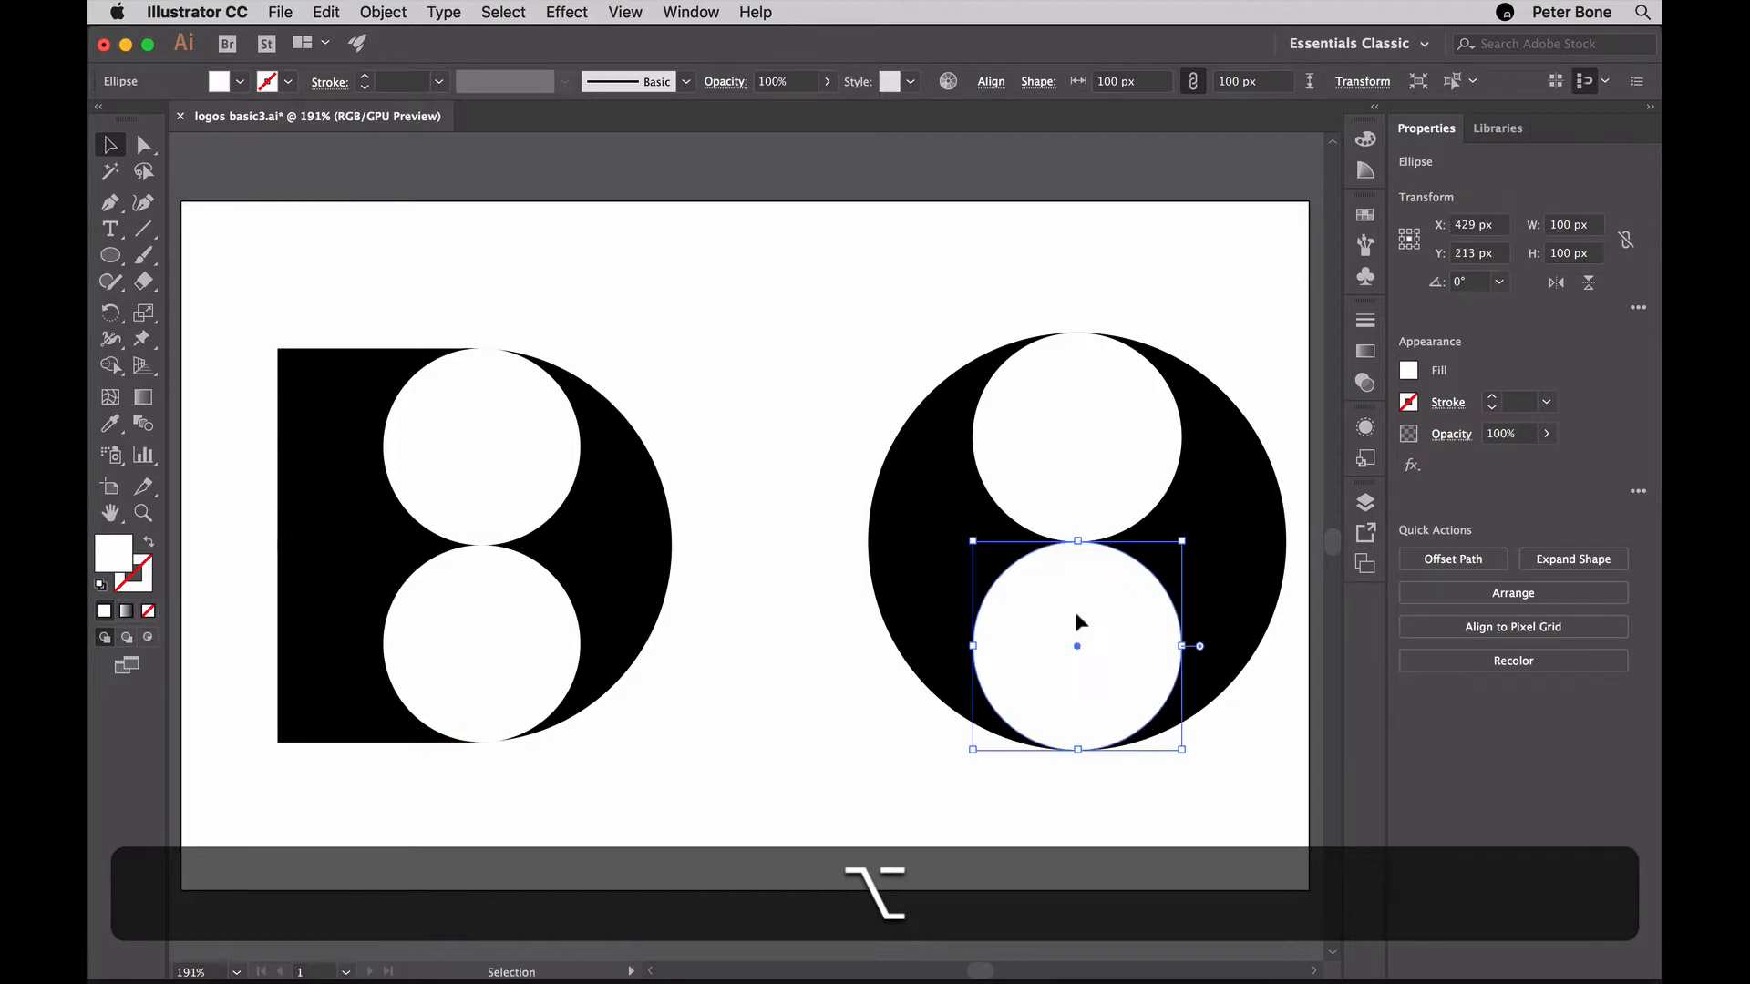
pyautogui.click(837, 764)
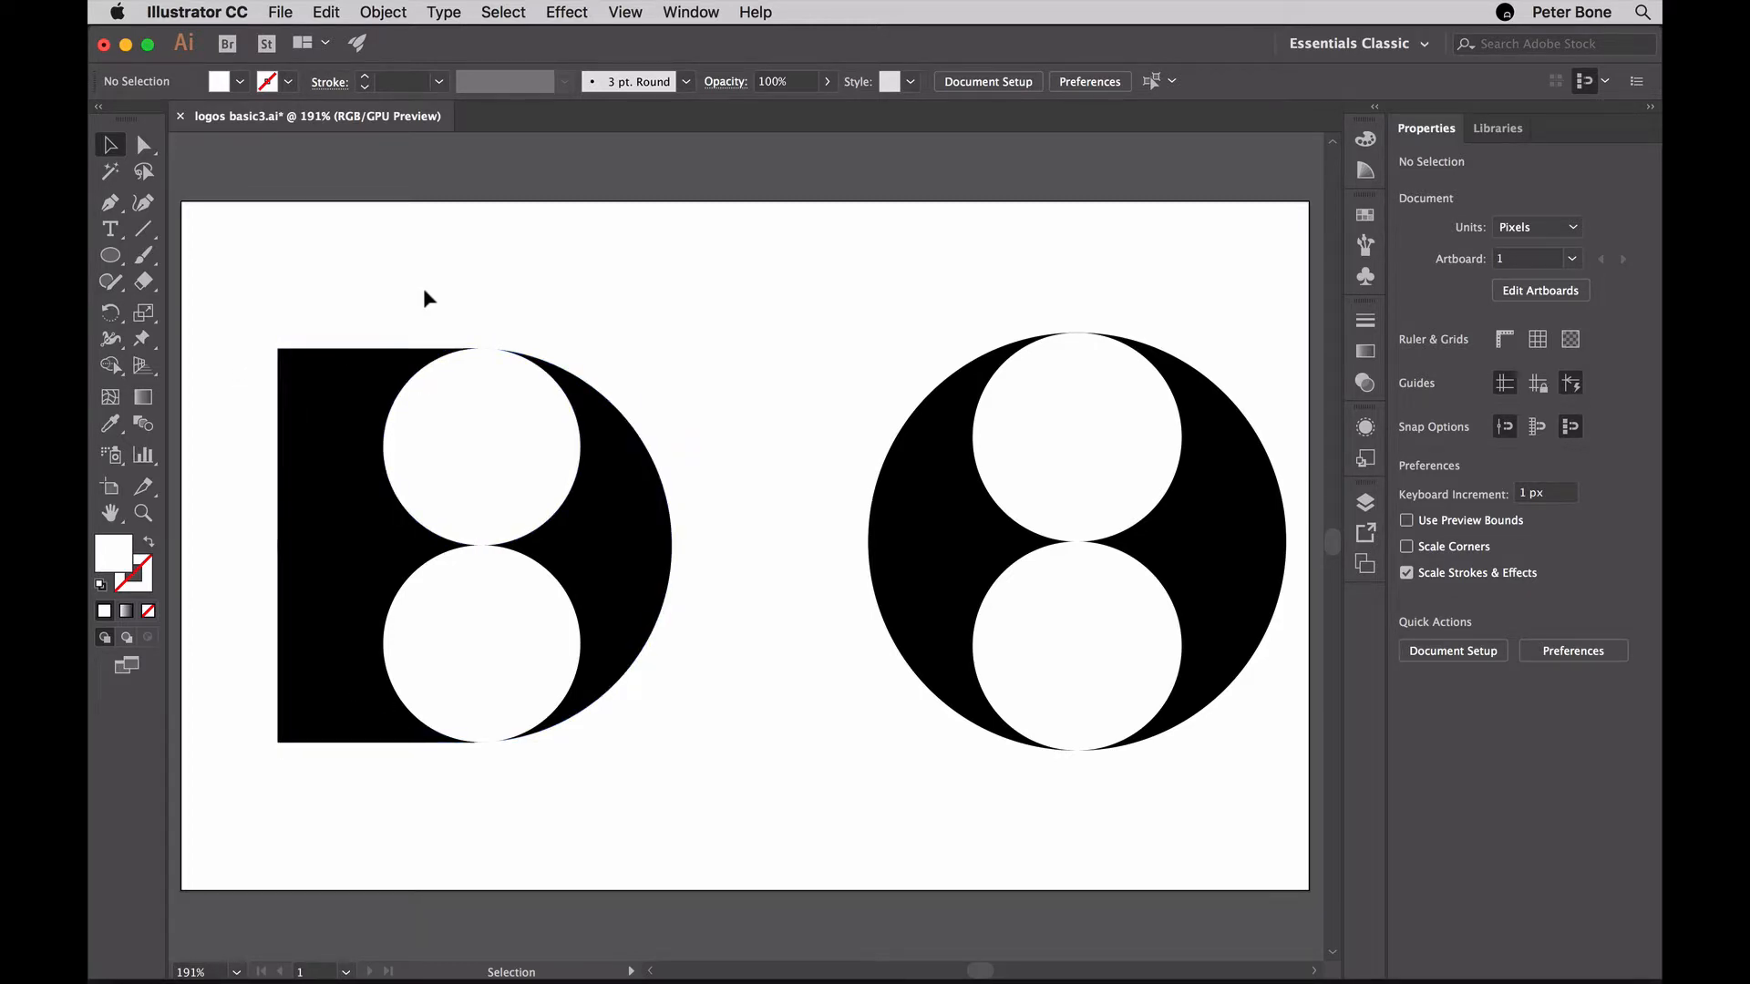
# - Create a 200 by 200 px square matching the black circle's size, starting just right of the D logo
pyautogui.click(1242, 447)
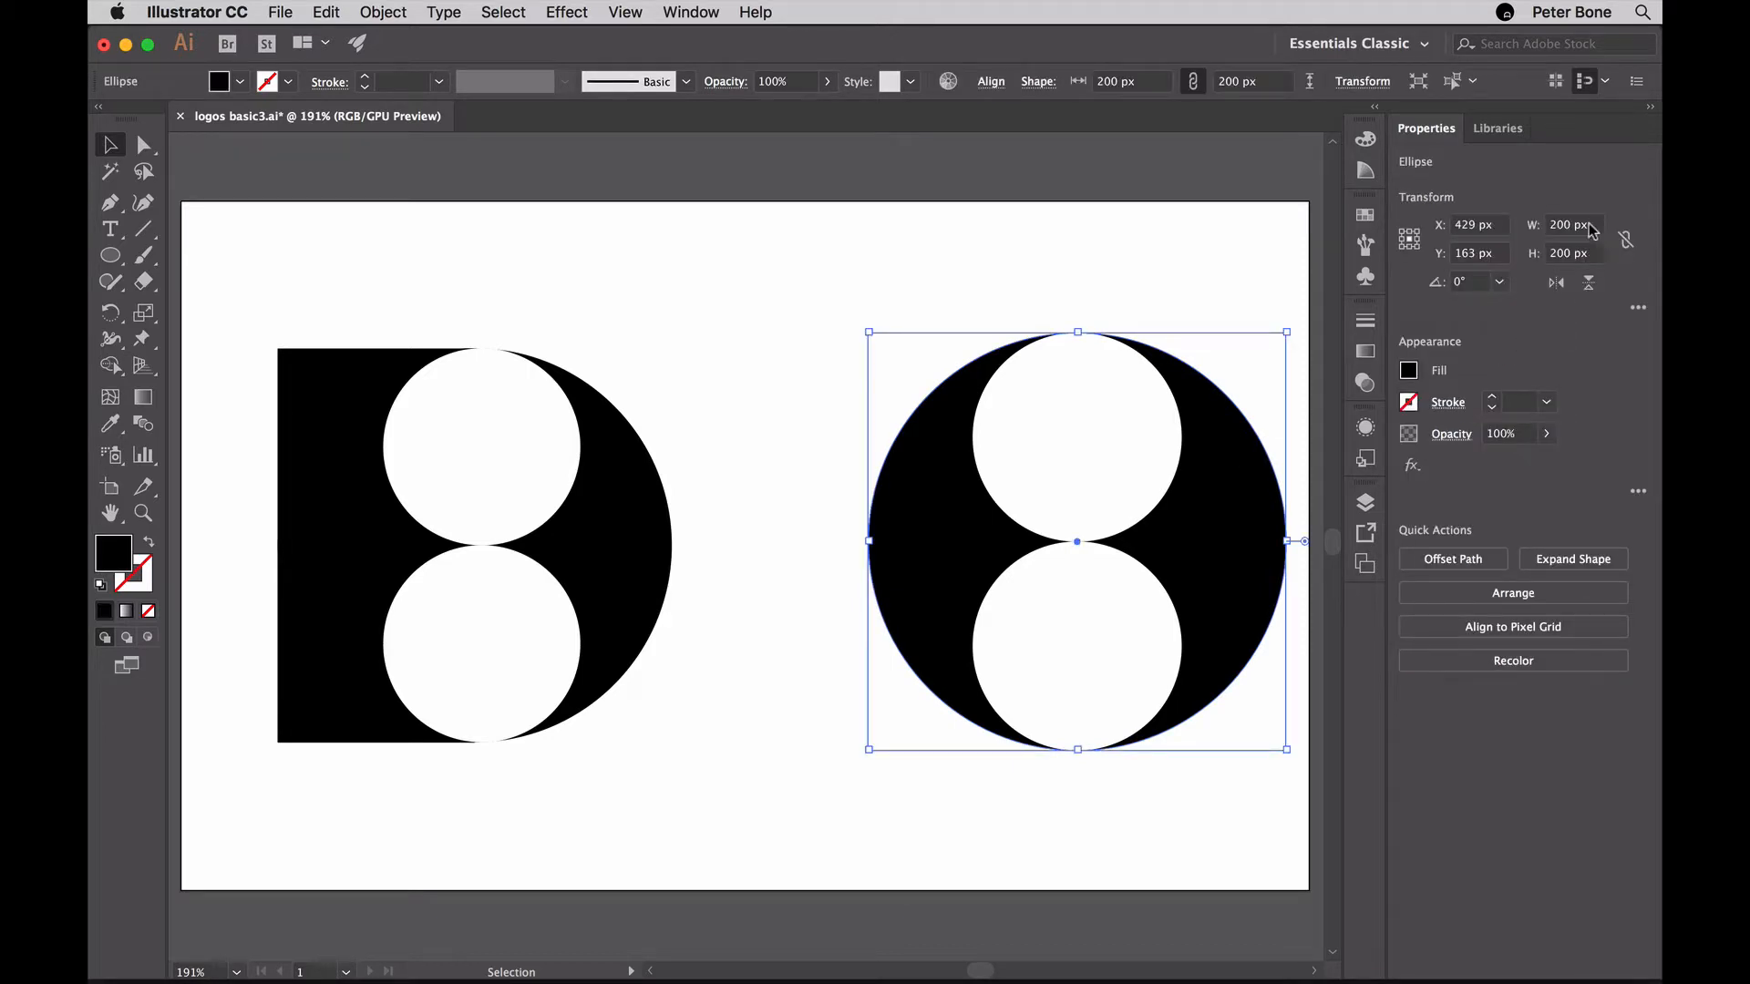
pyautogui.click(751, 281)
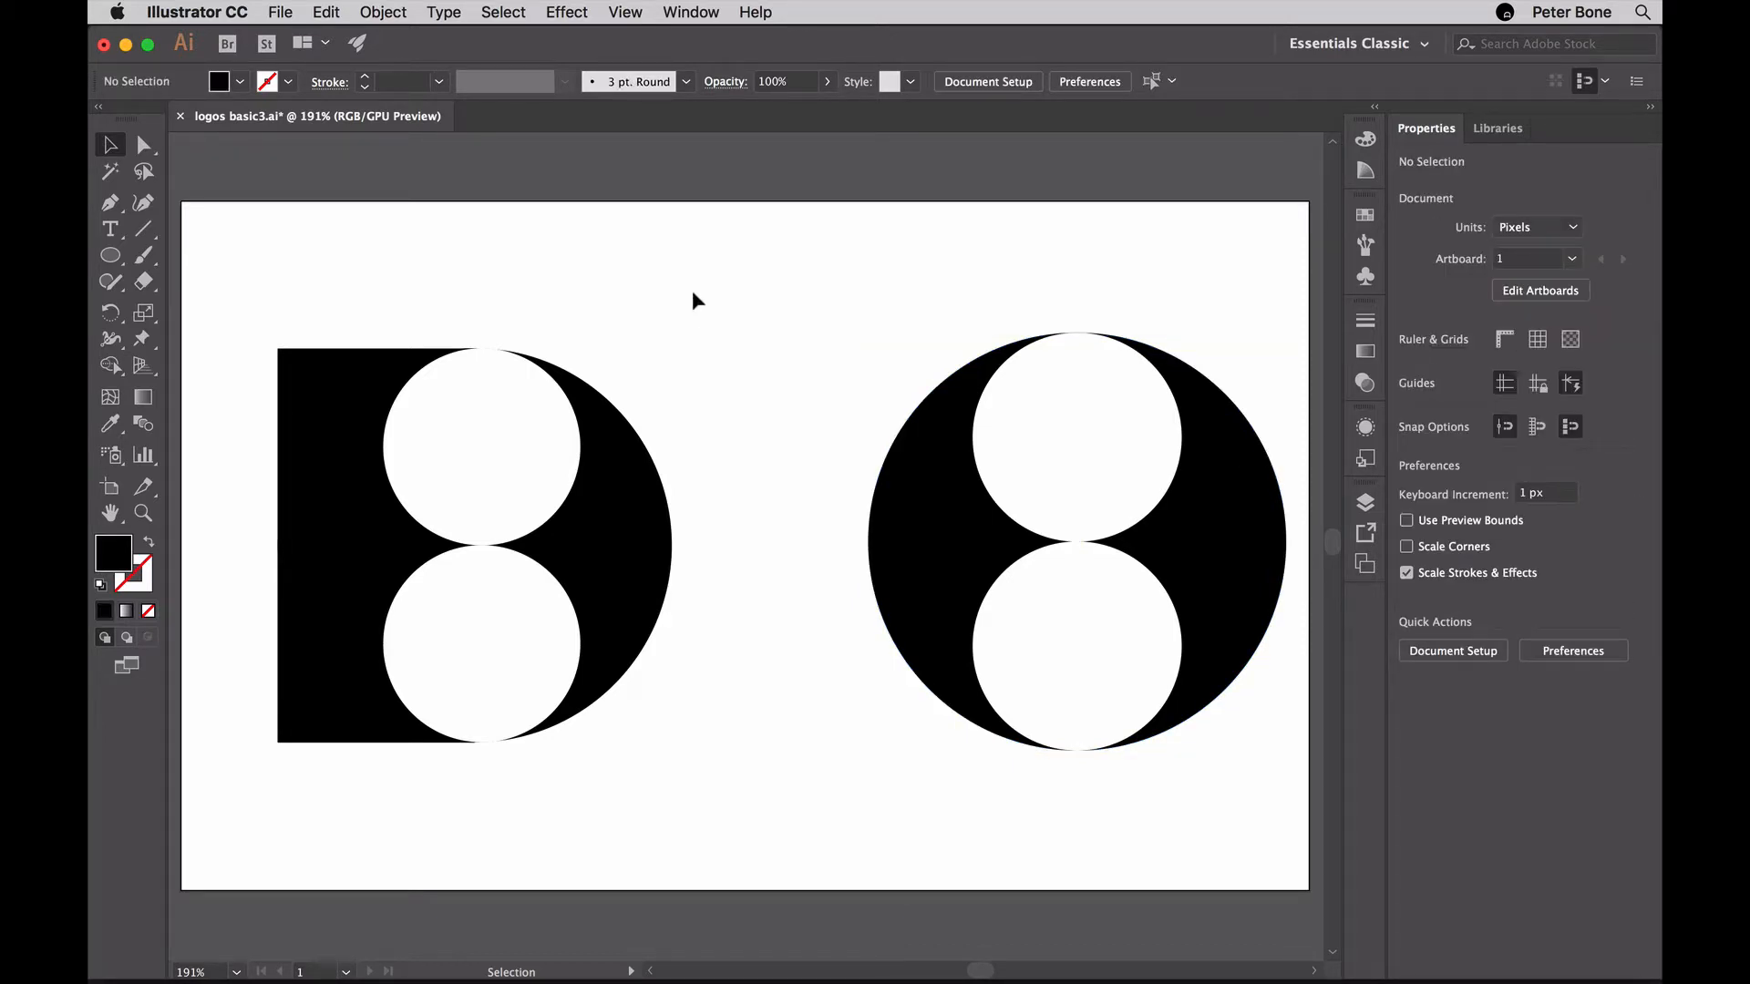
pyautogui.click(114, 260)
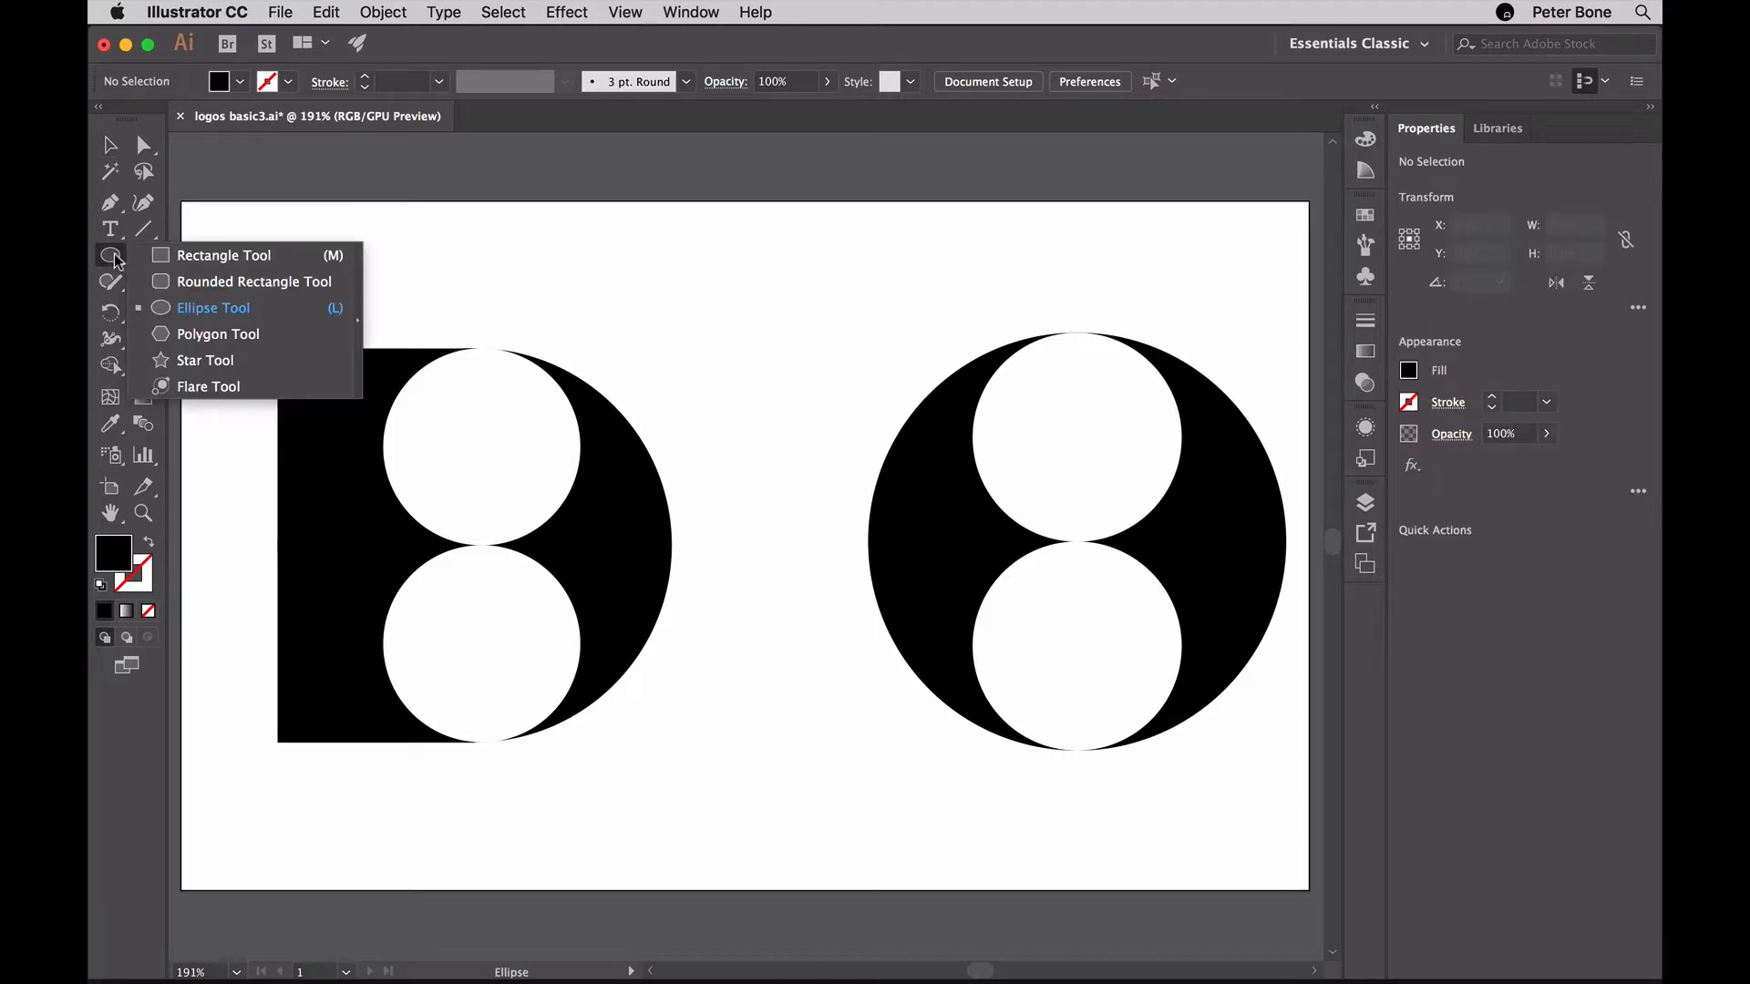
pyautogui.click(182, 256)
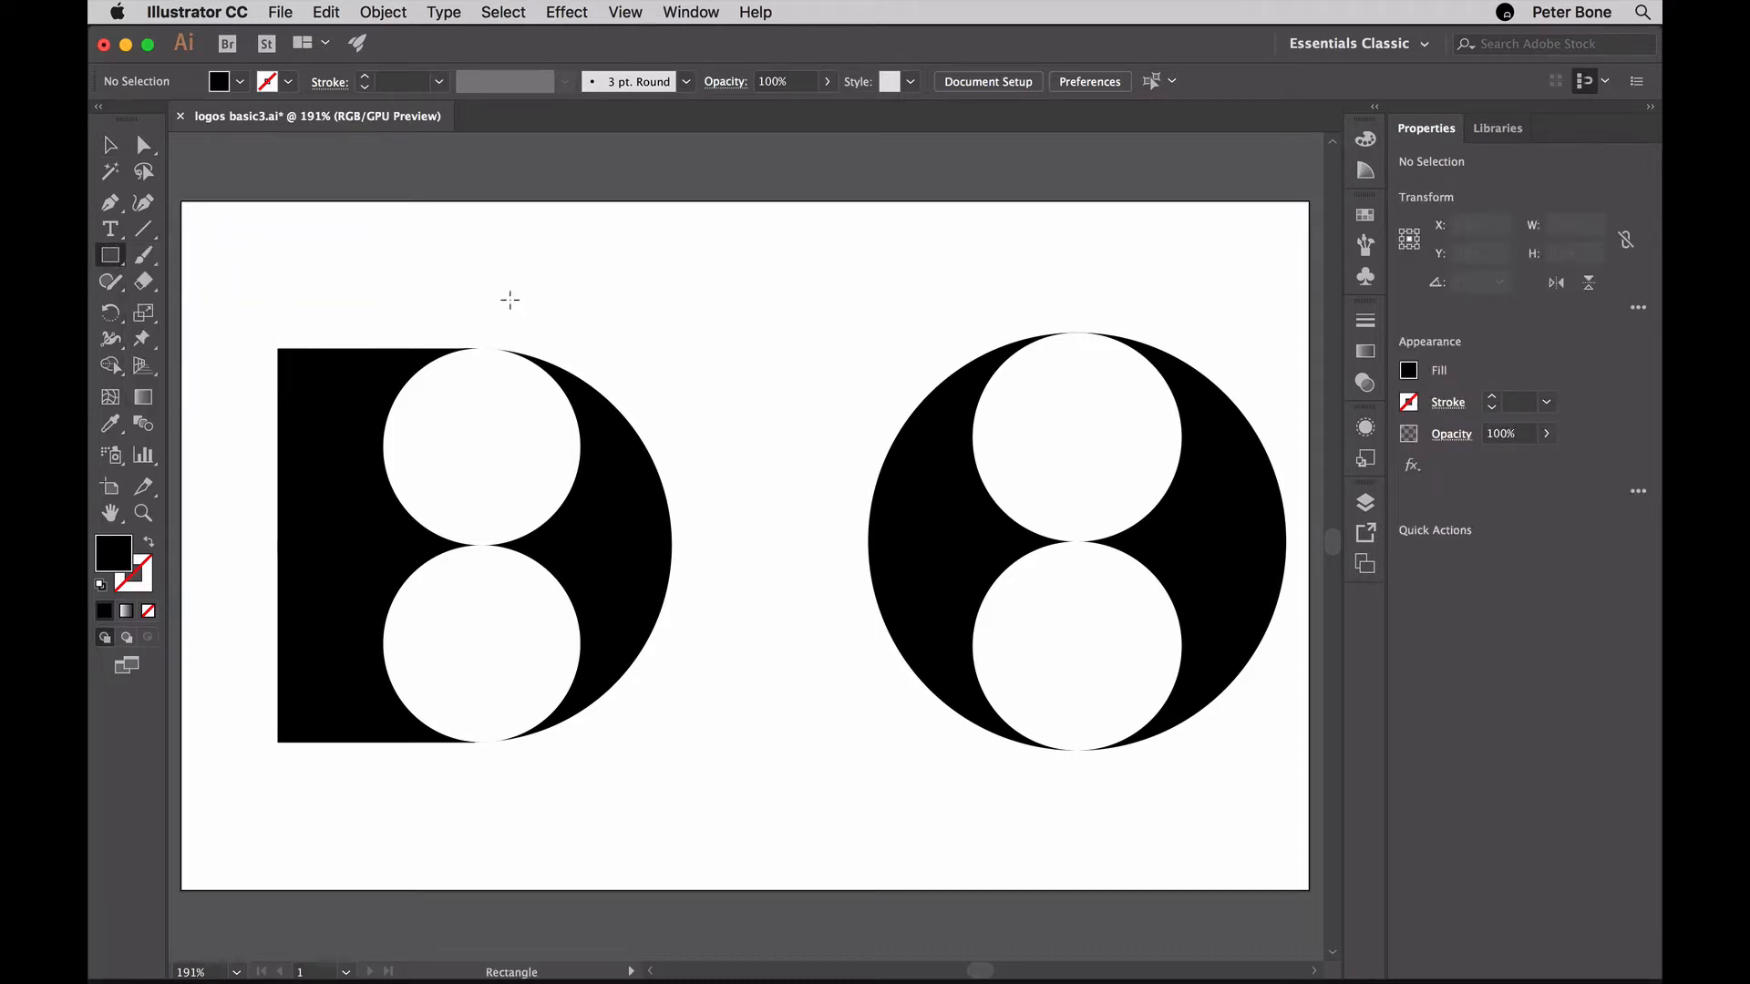
pyautogui.click(711, 318)
pyautogui.write('200')
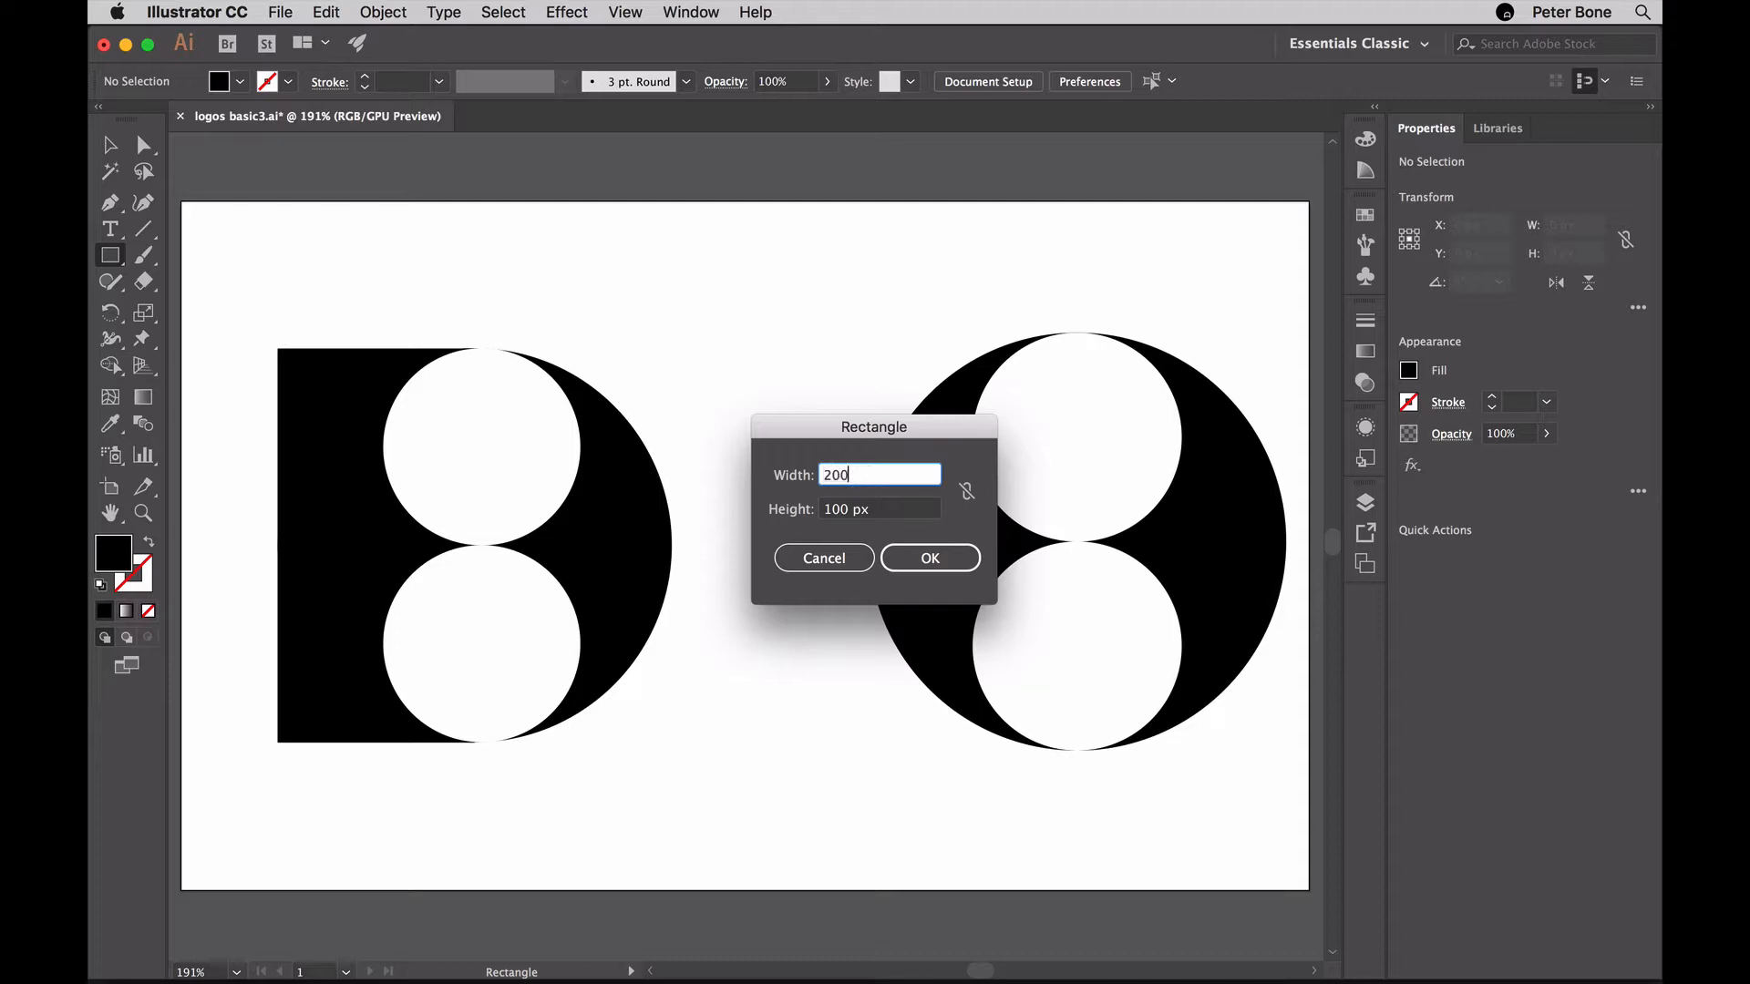
pyautogui.press('Tab')
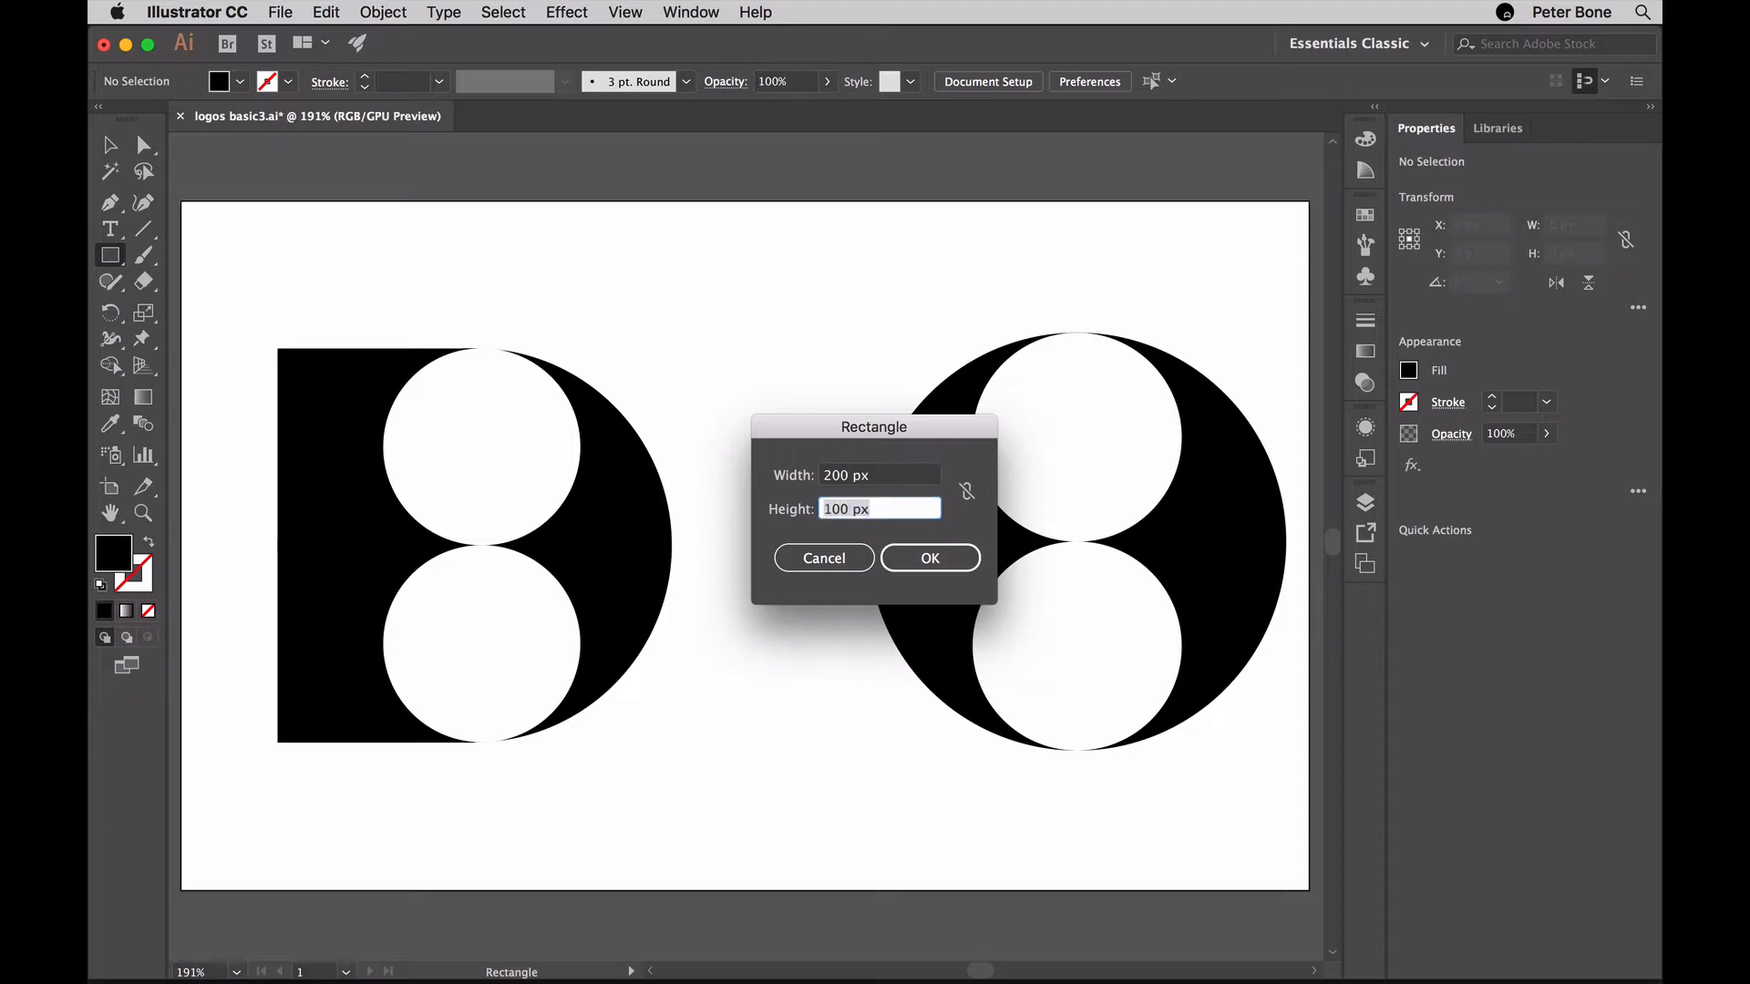
pyautogui.write('200')
pyautogui.press('Return')
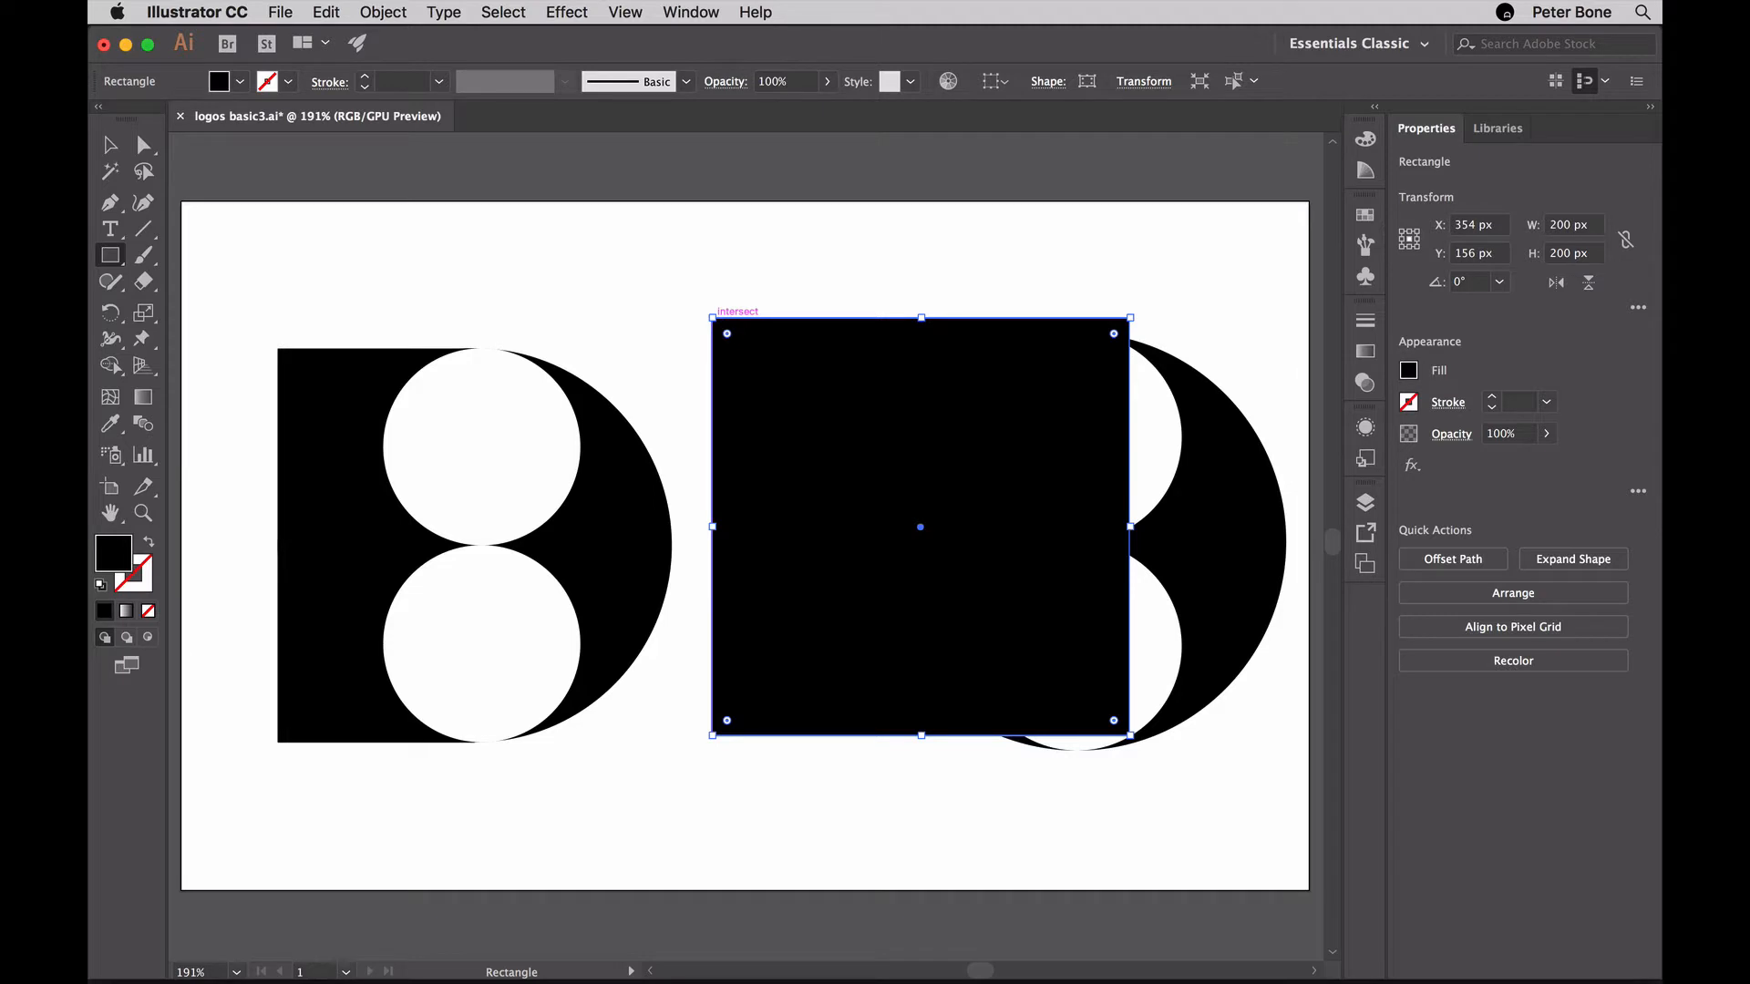
# - Fill the new square with red
pyautogui.click(110, 144)
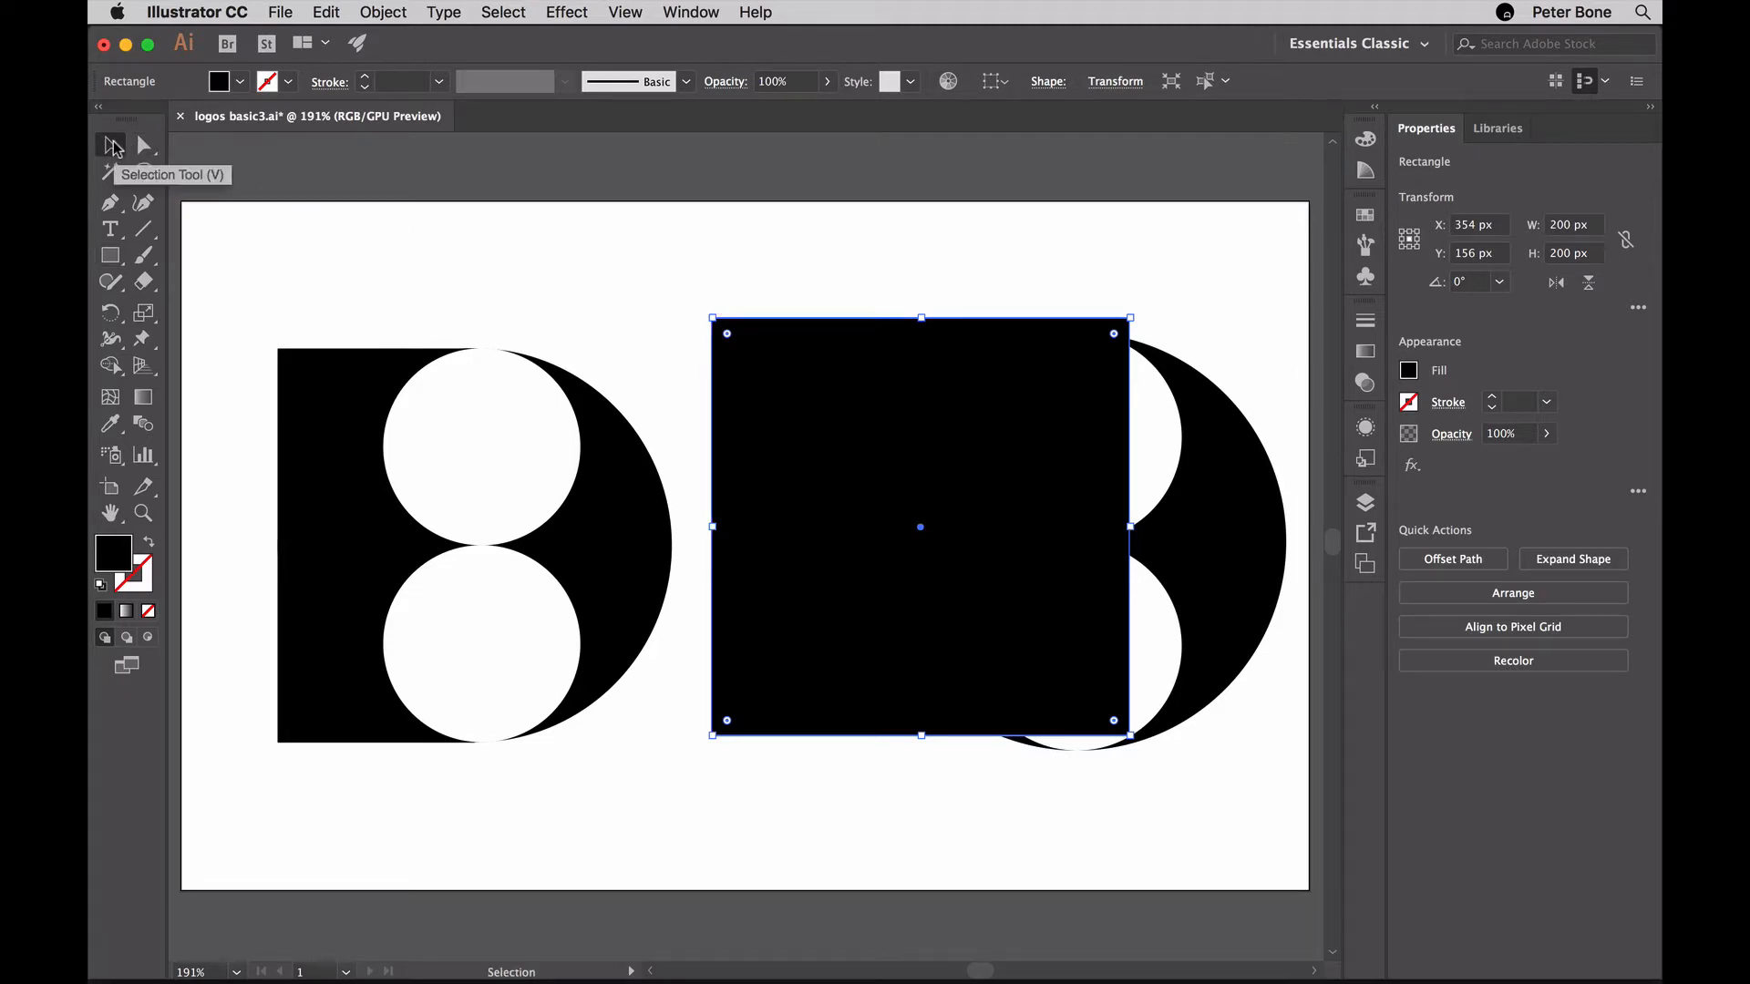
pyautogui.click(1408, 370)
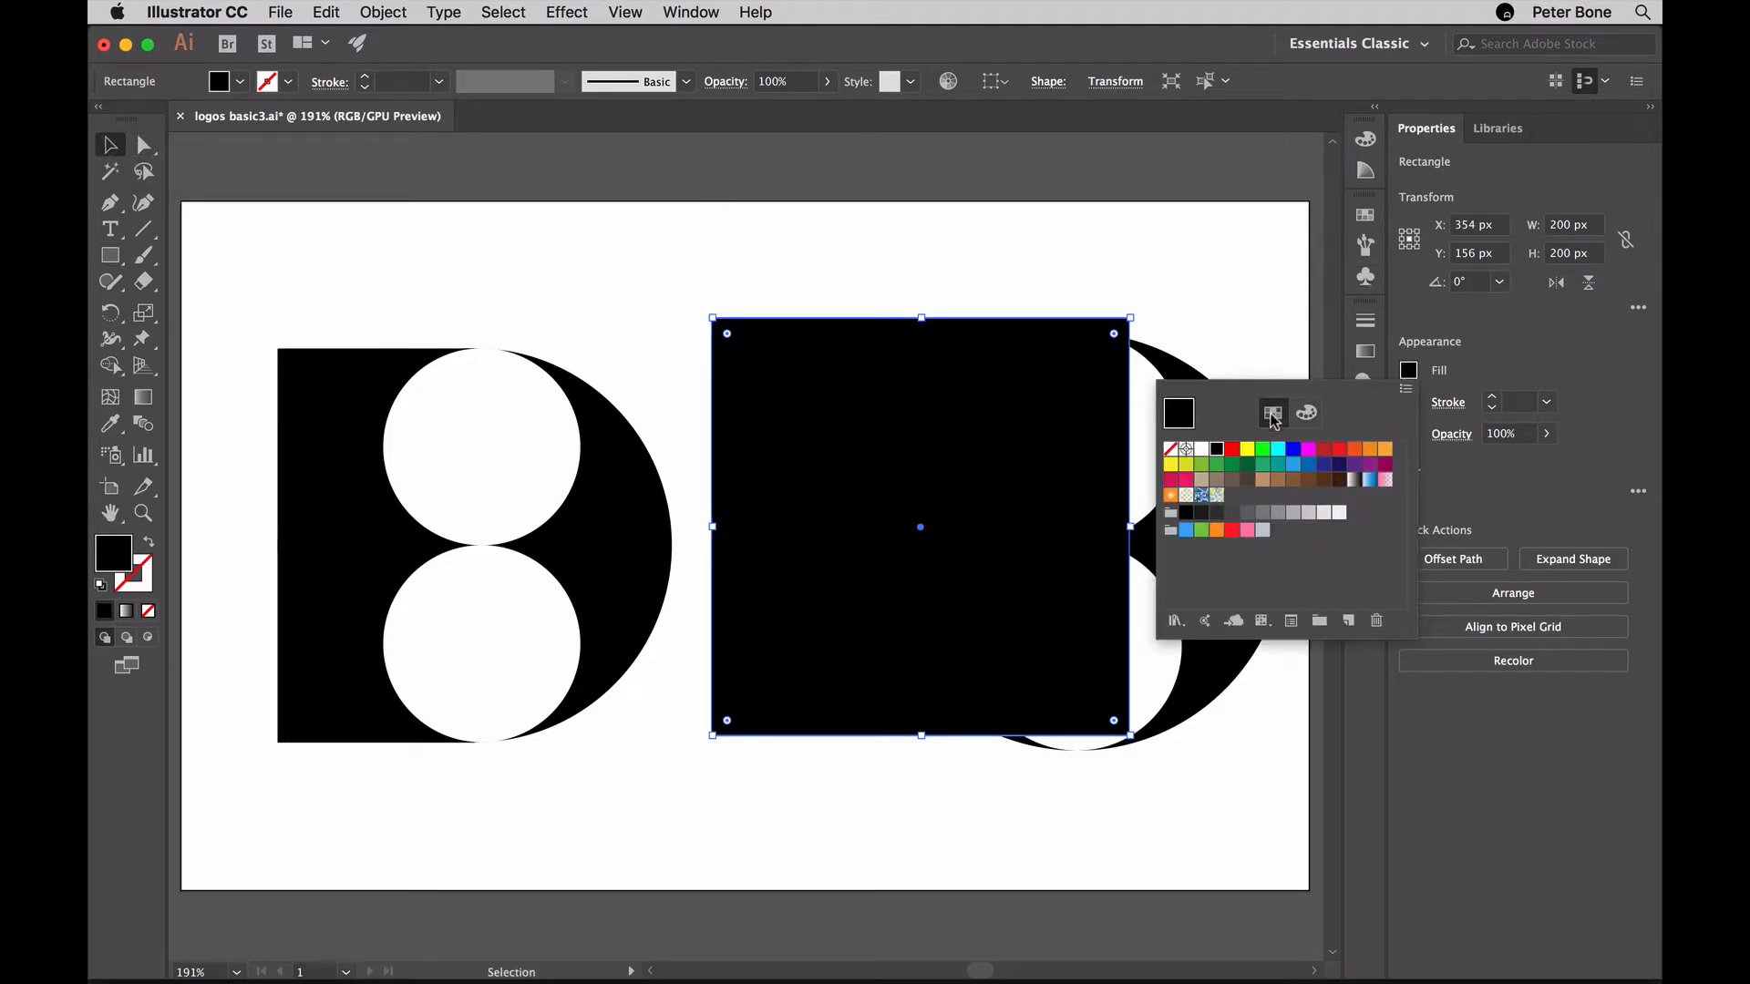
pyautogui.click(1232, 449)
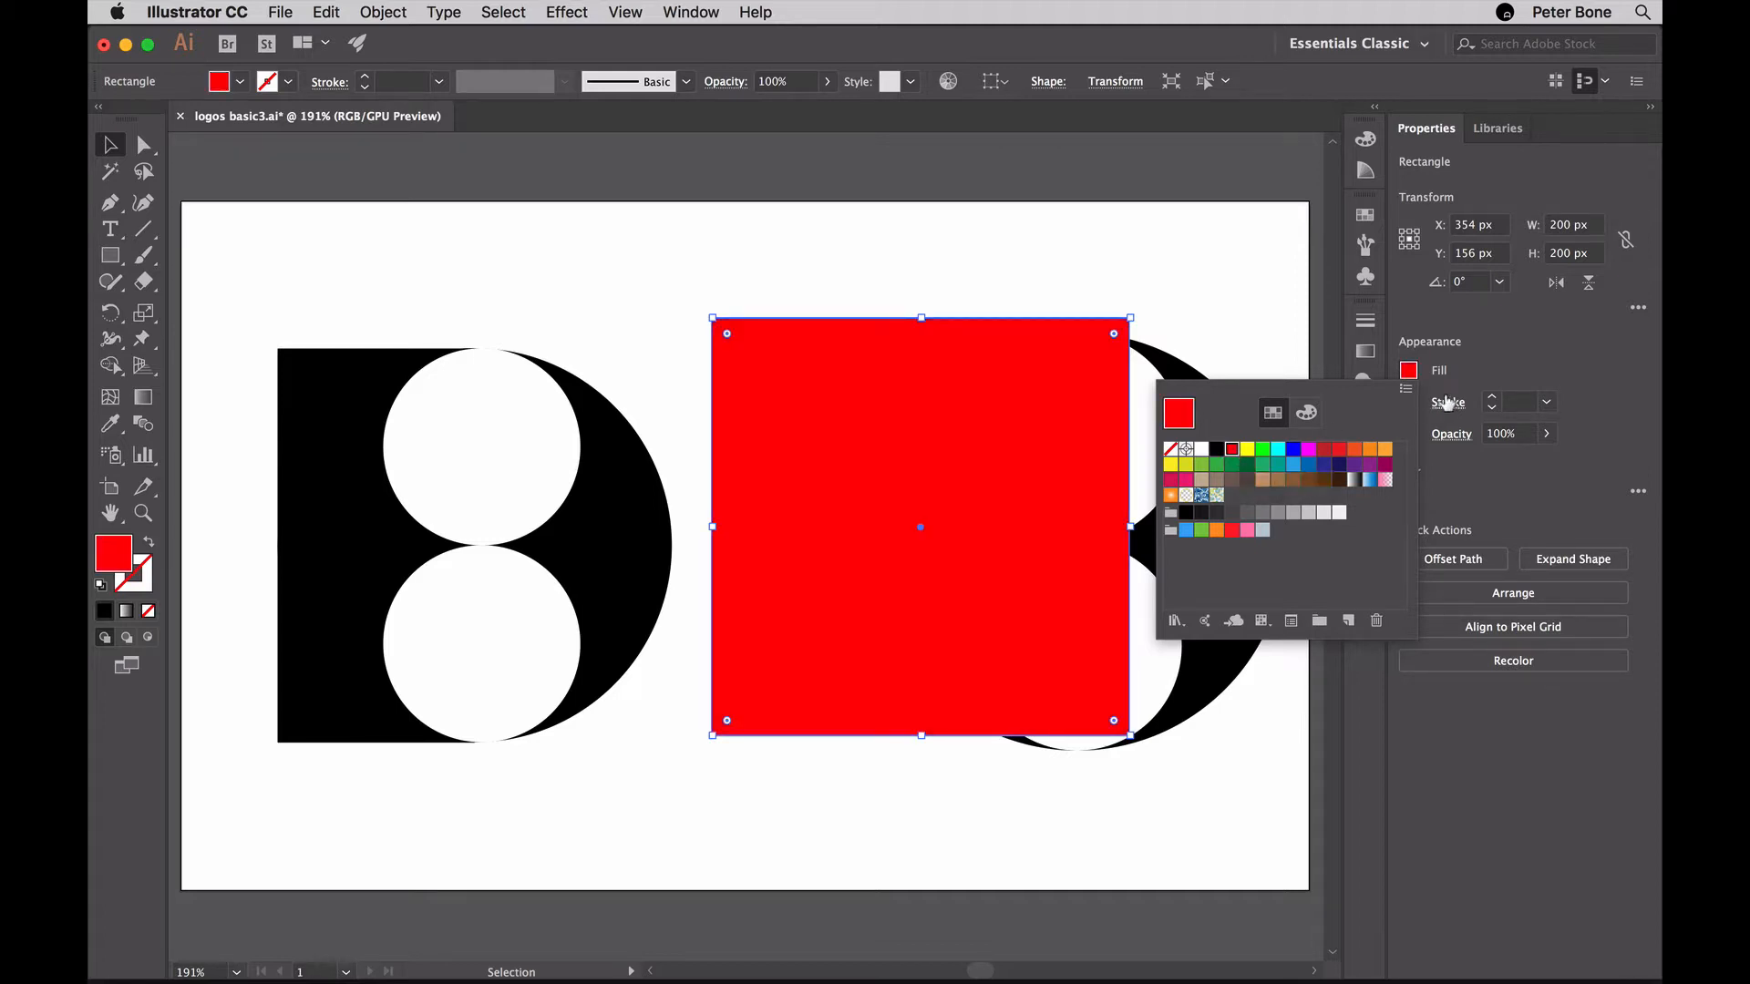
pyautogui.click(1510, 361)
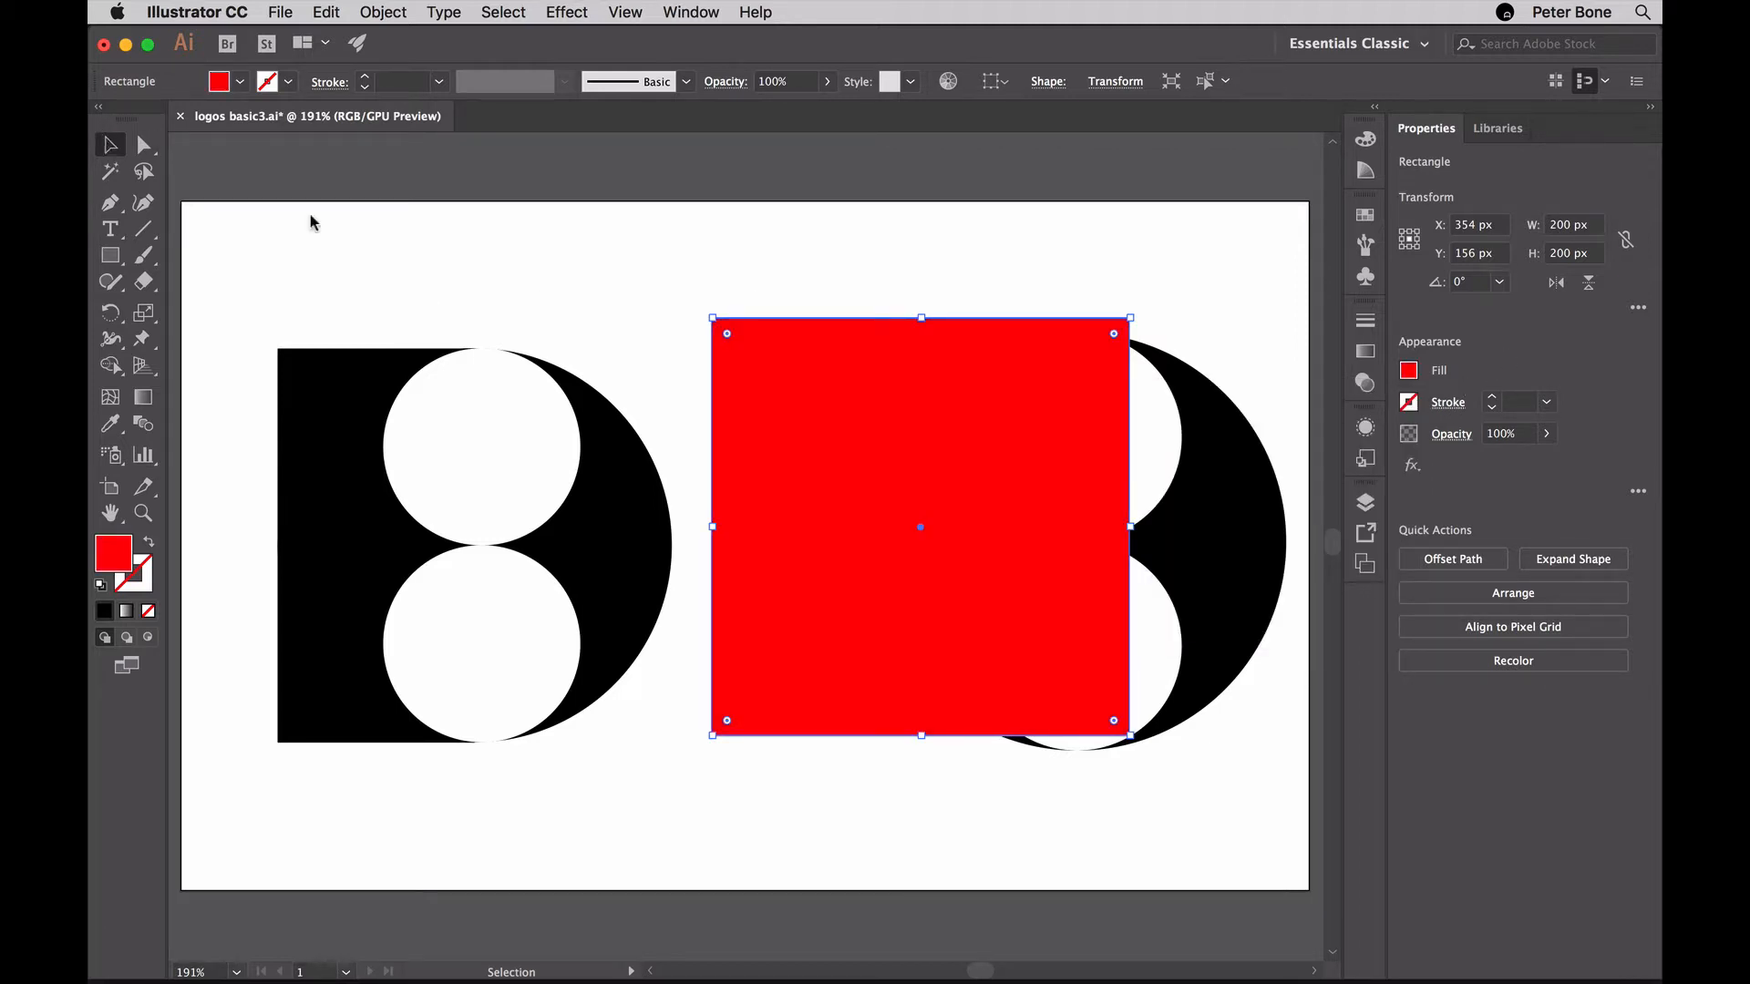
# - Hide the bounding box and snap the red square's upper-right corner to the top anchor of the large black circle
pyautogui.moveTo(806, 440); pyautogui.dragTo(713, 483)
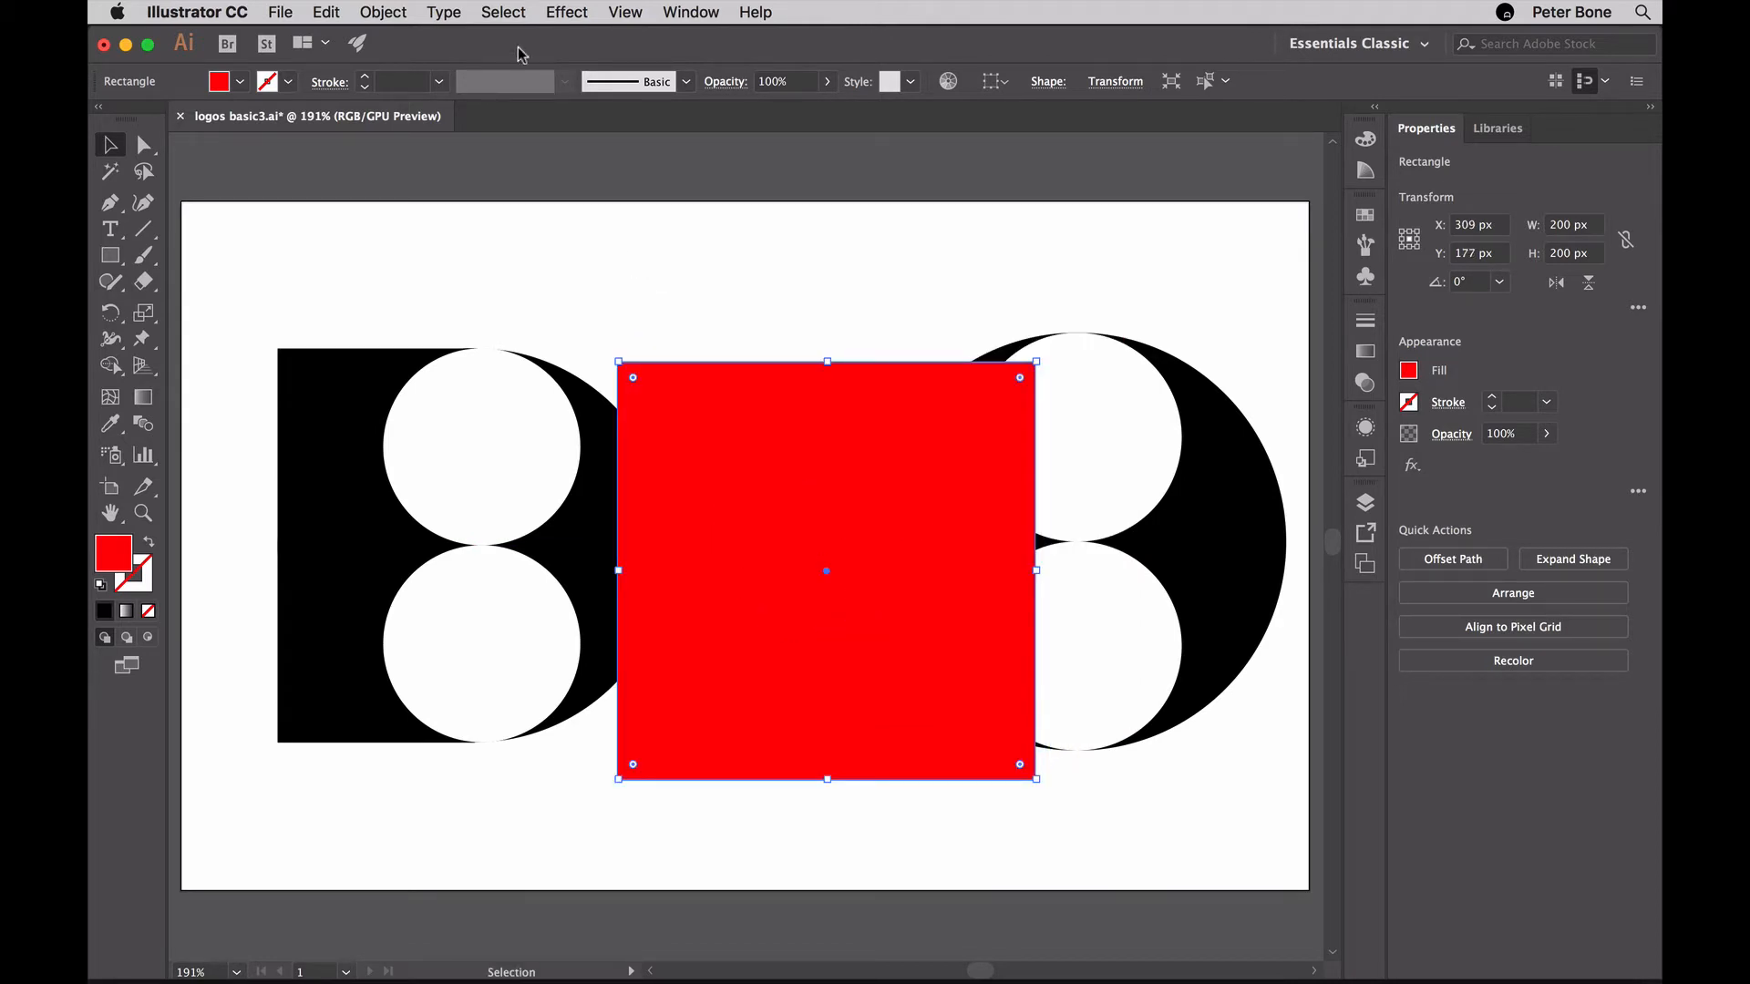
pyautogui.click(638, 10)
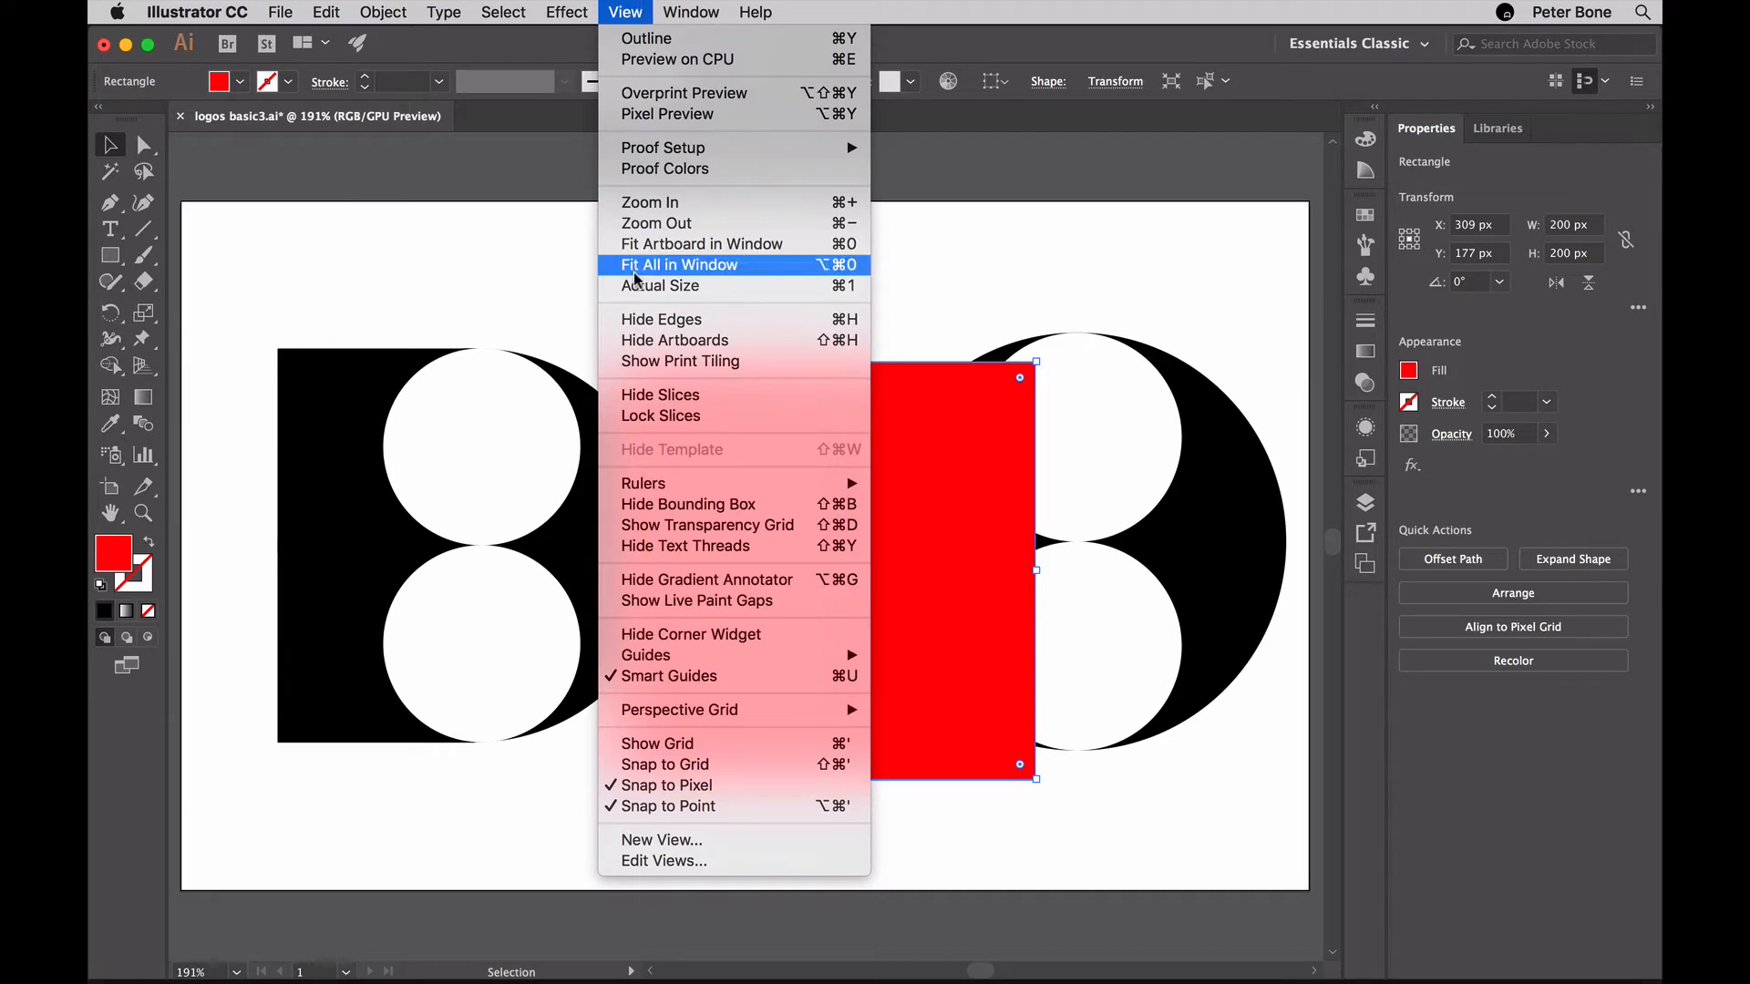
pyautogui.click(652, 506)
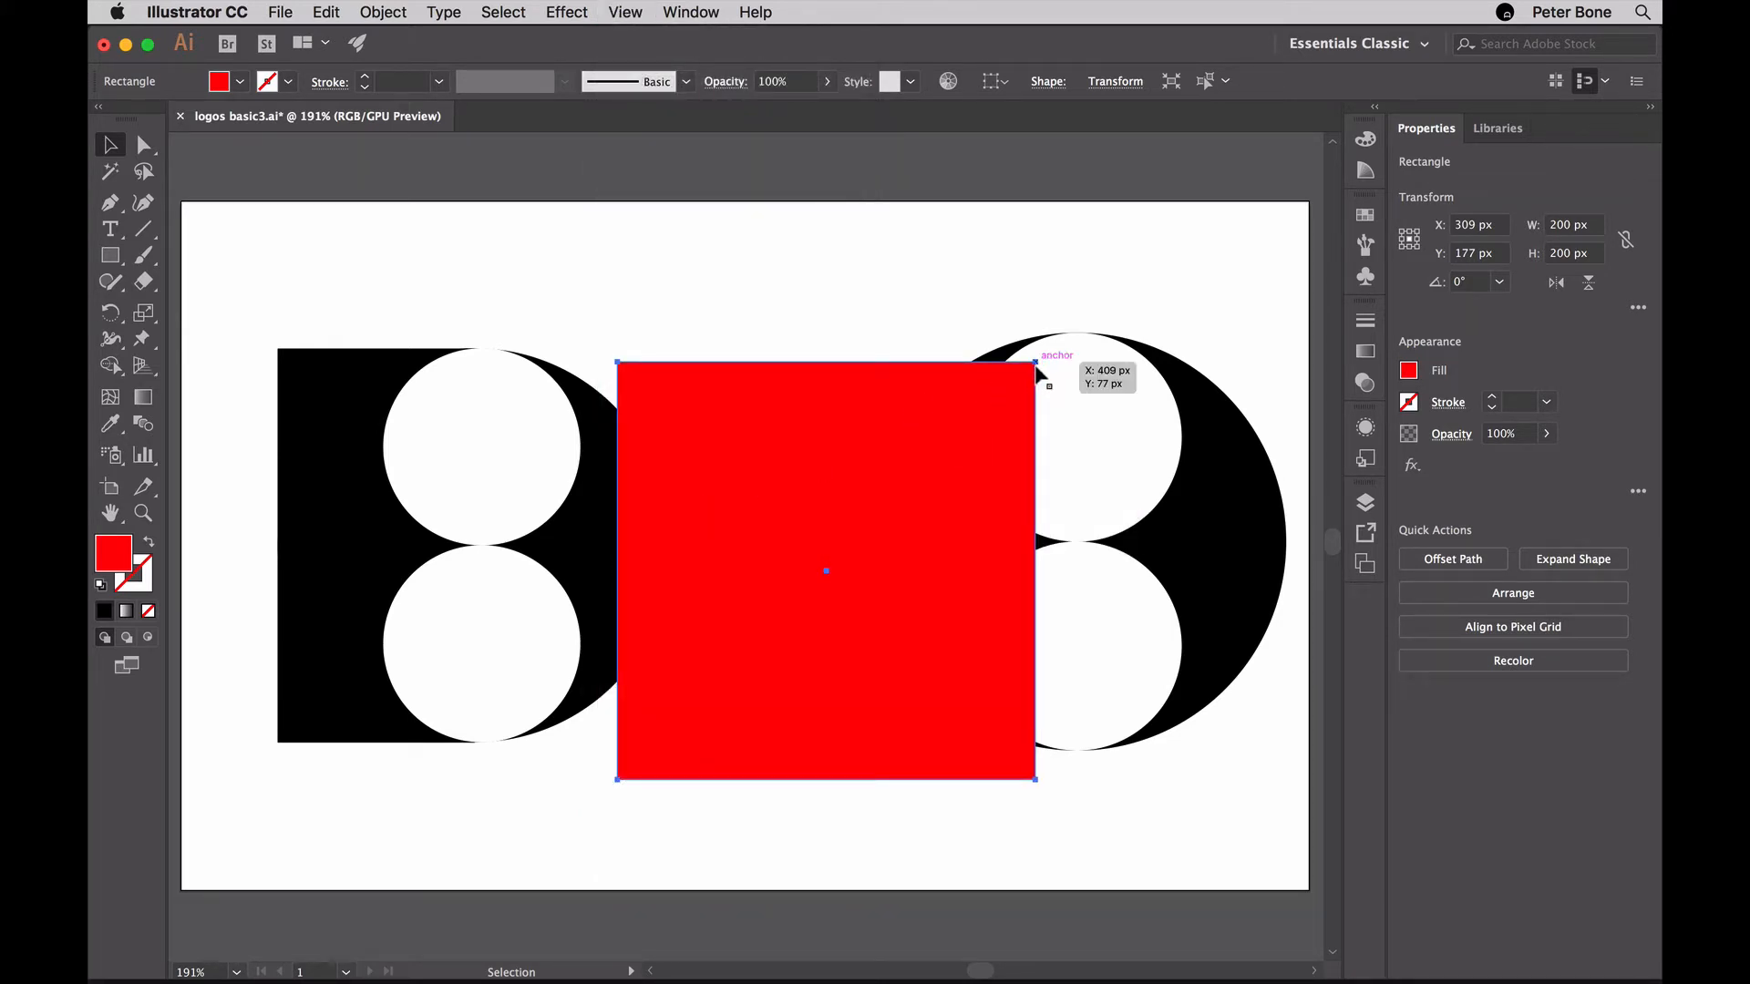
pyautogui.moveTo(1037, 365); pyautogui.dragTo(1081, 338)
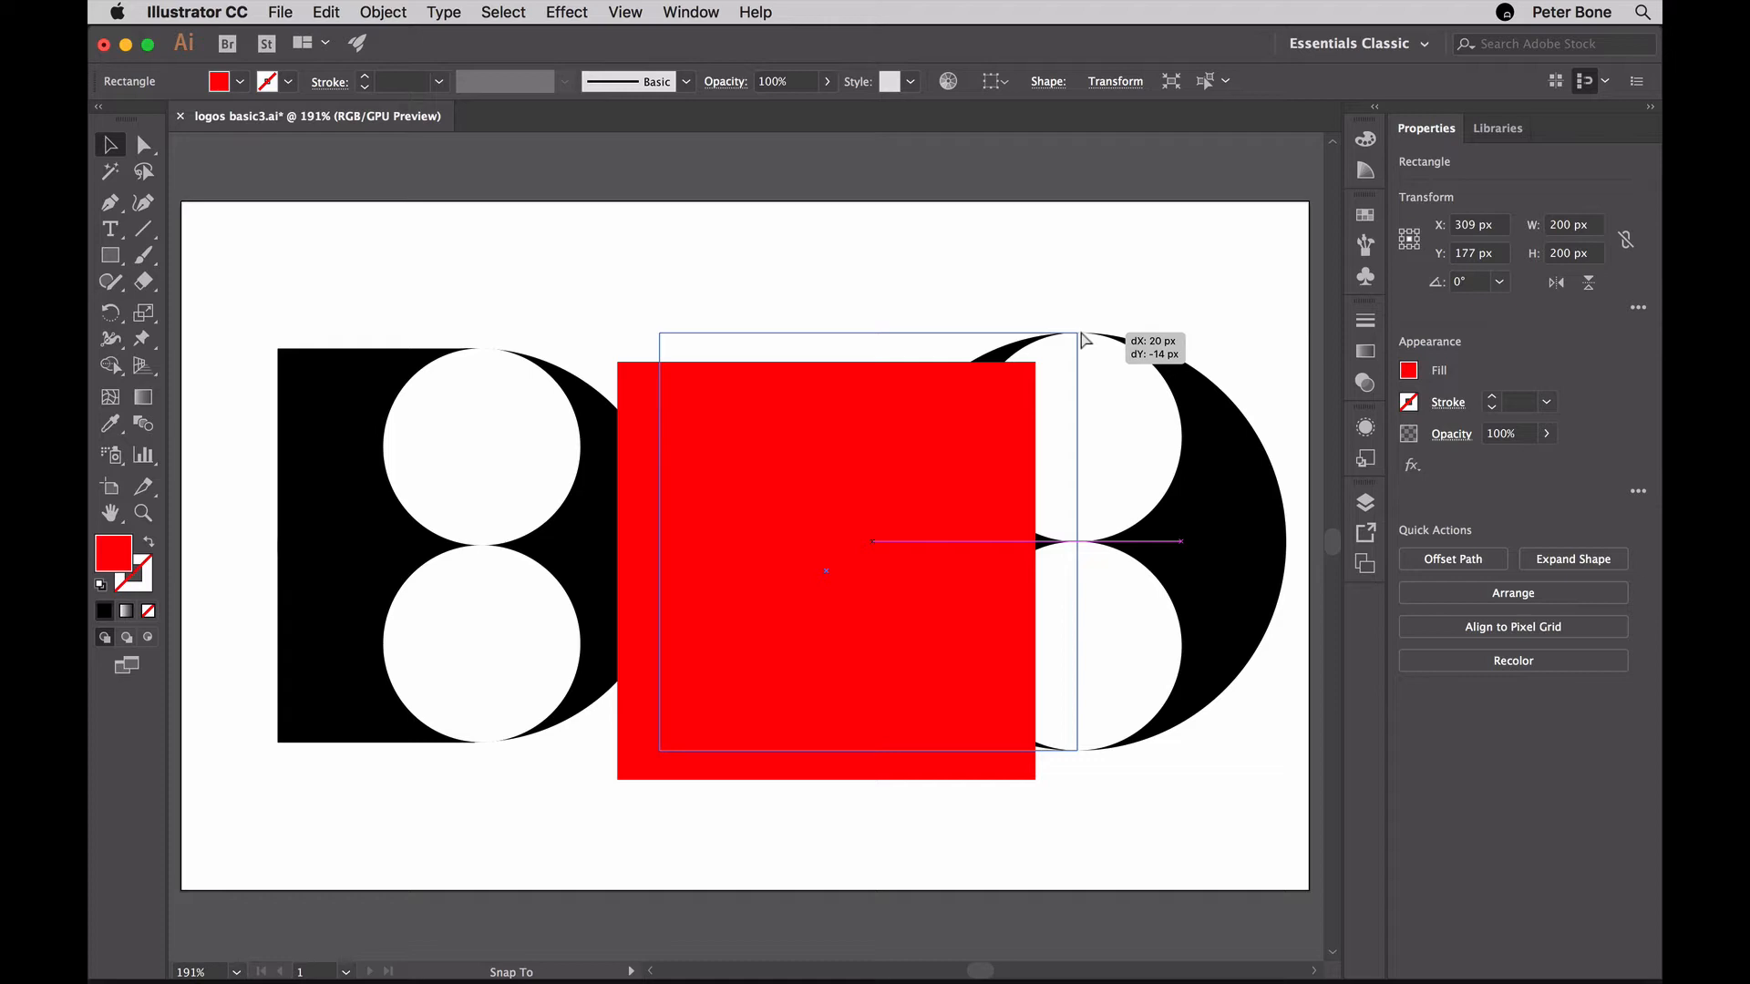
pyautogui.moveTo(1084, 339); pyautogui.dragTo(1084, 339)
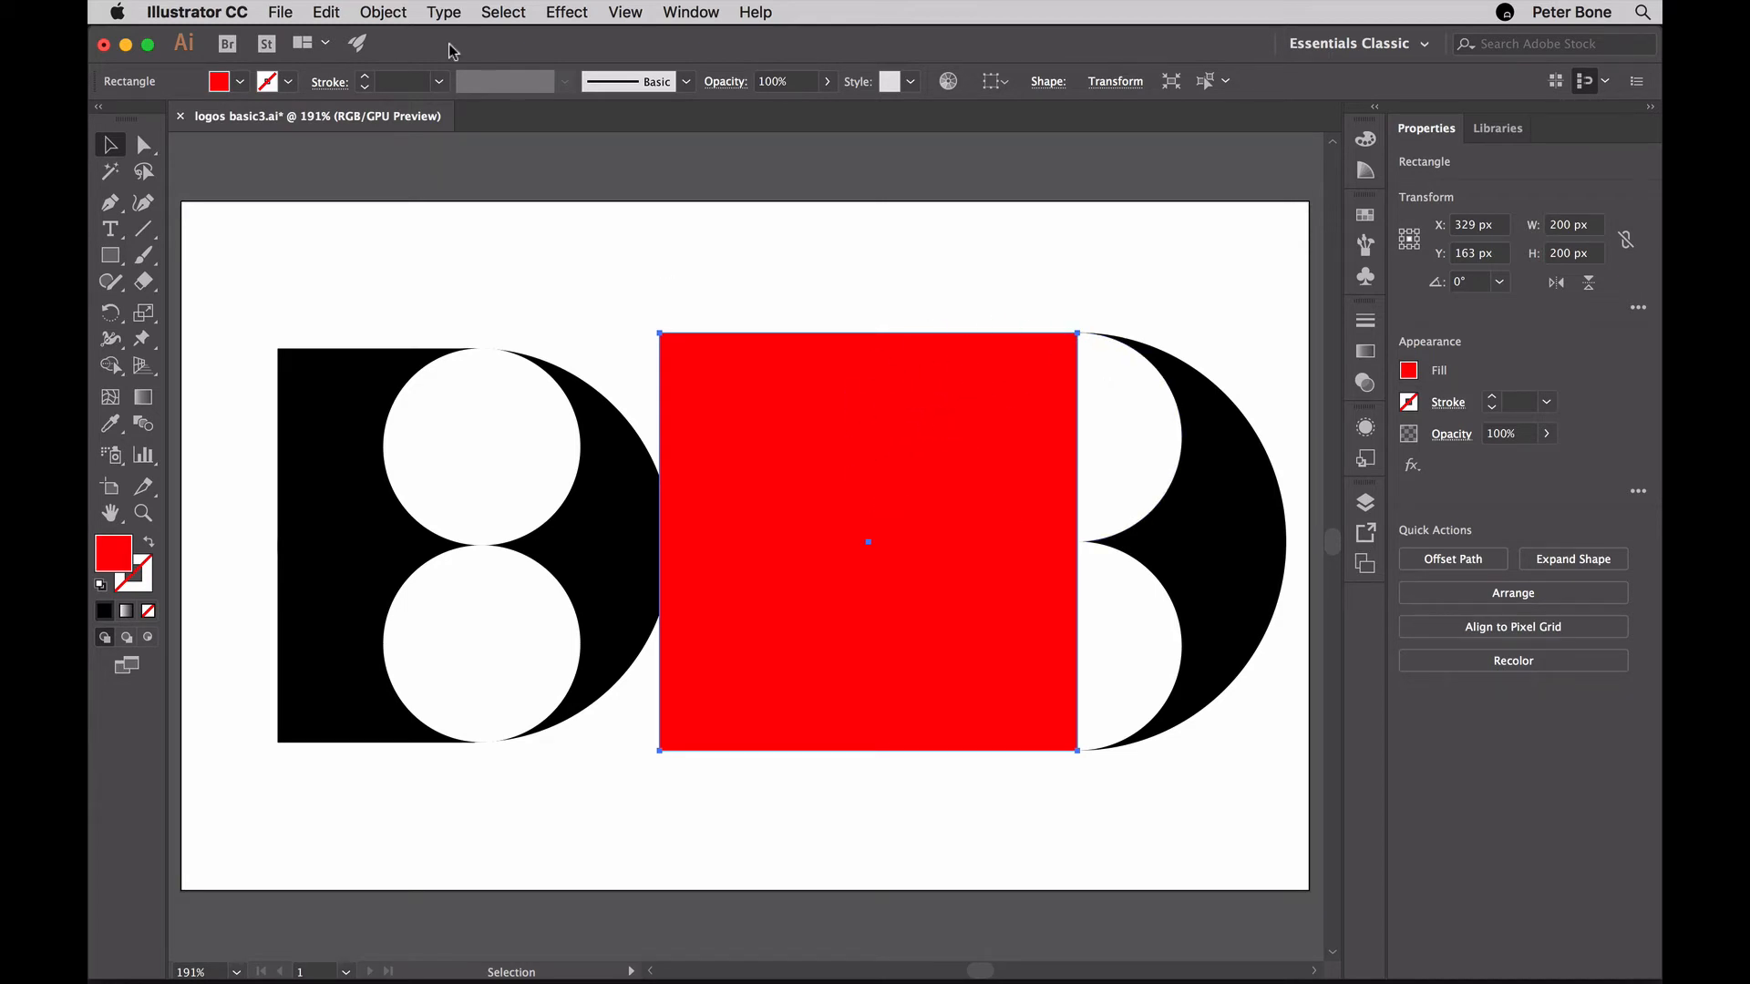
# - Send the red square behind the circles and change its fill to black
pyautogui.click(382, 11)
pyautogui.moveTo(383, 62)
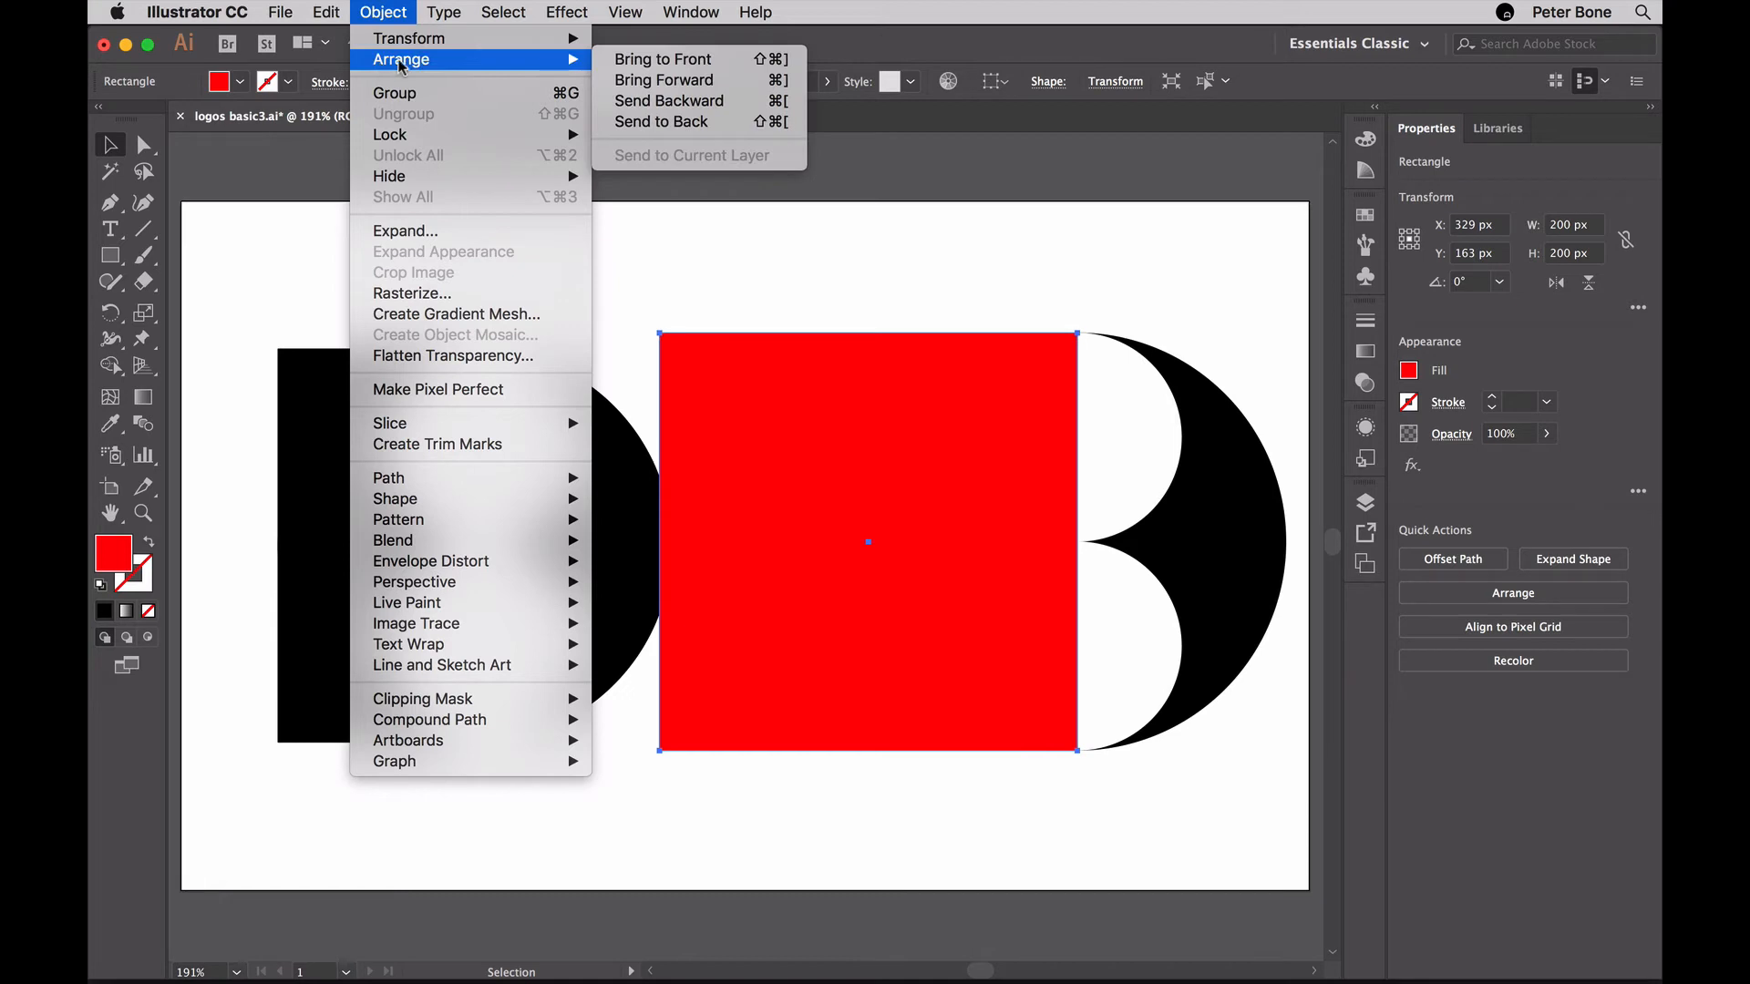
pyautogui.click(627, 130)
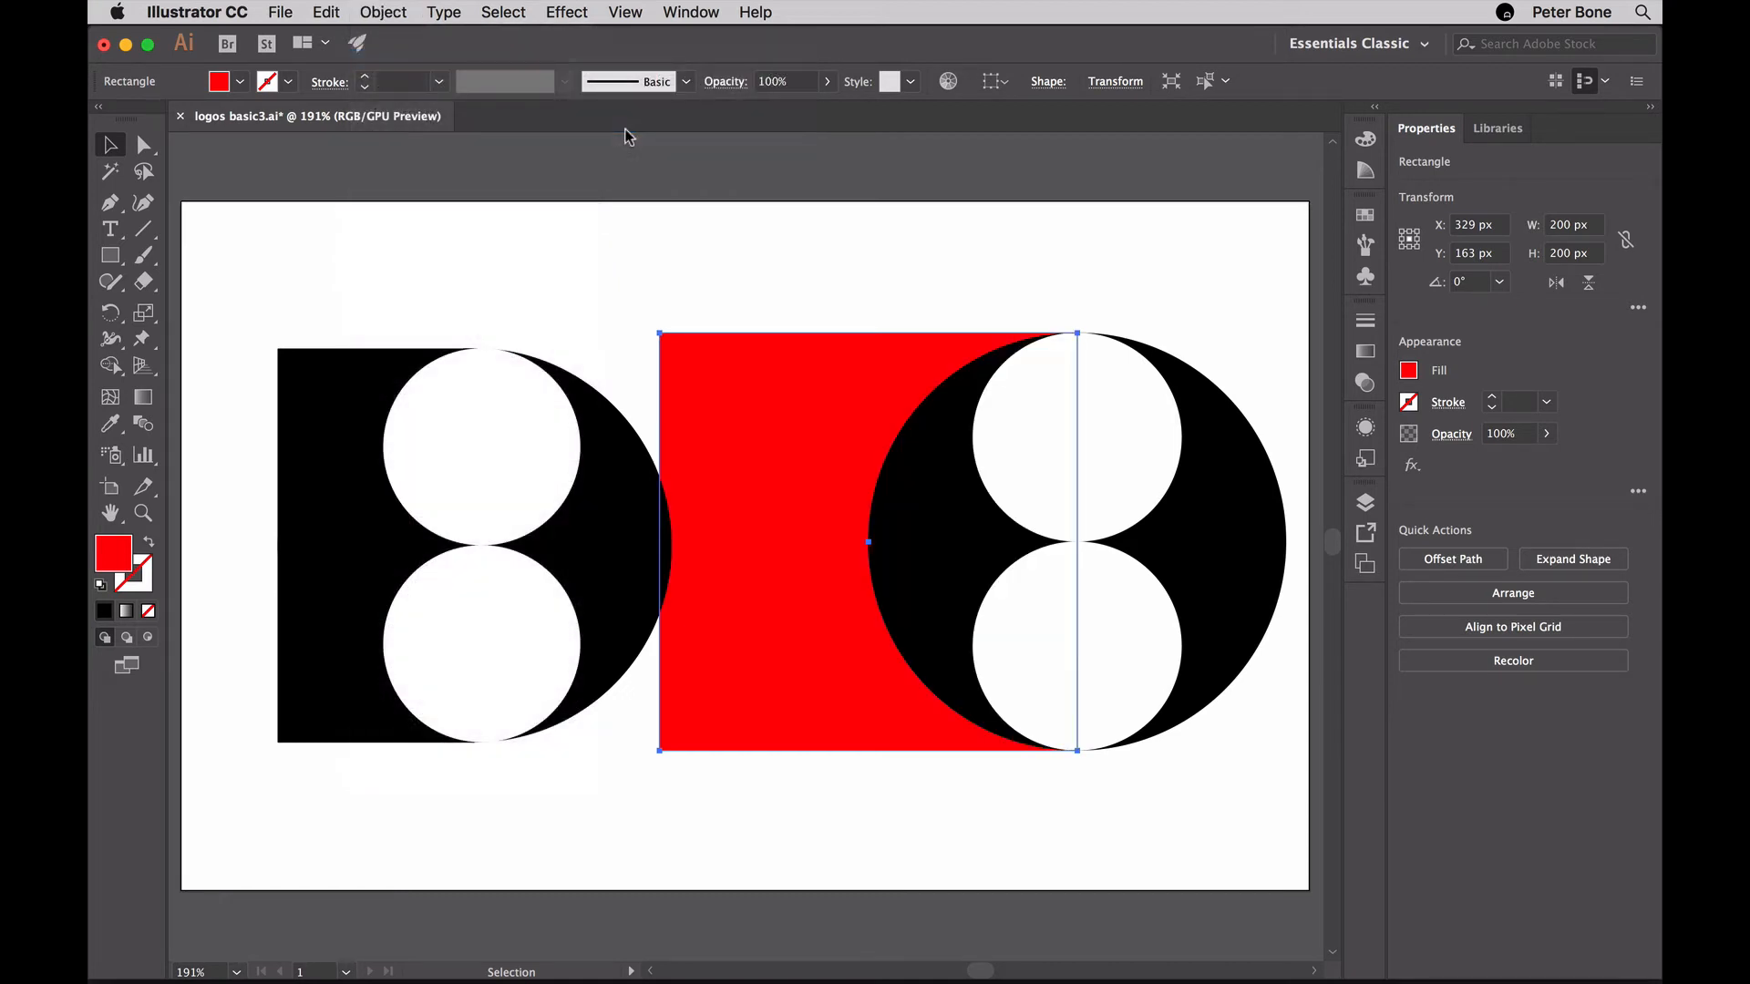
pyautogui.click(1409, 370)
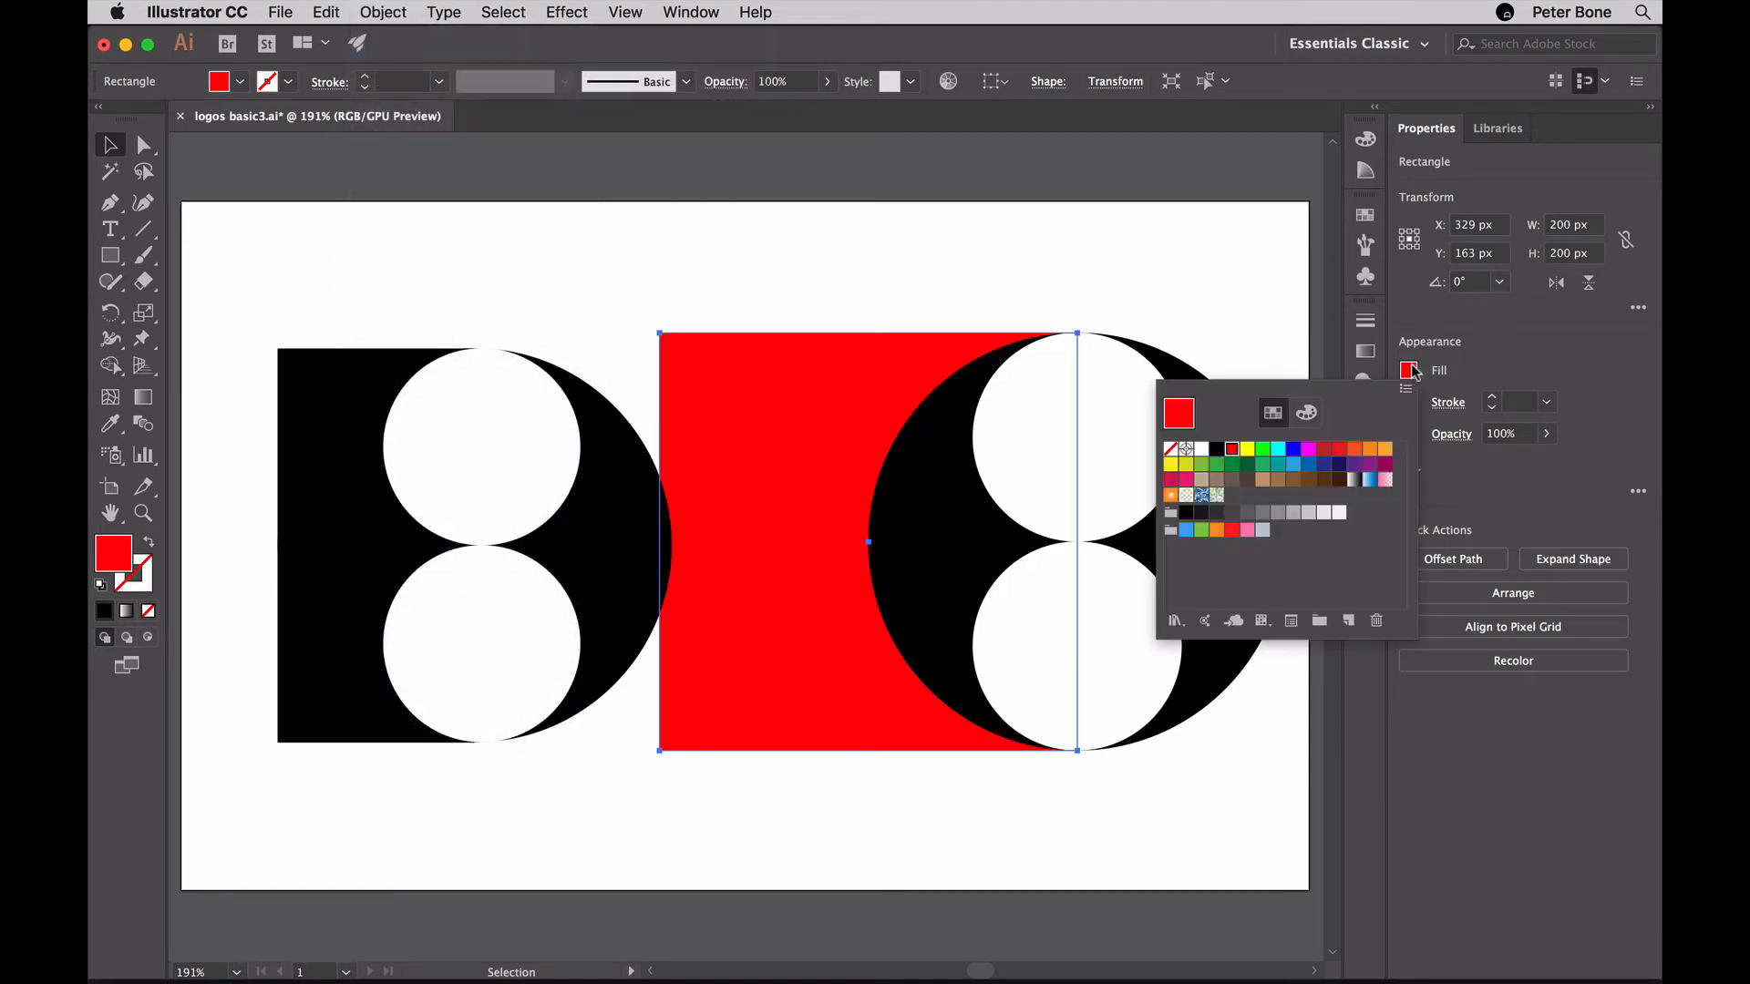
pyautogui.click(1218, 449)
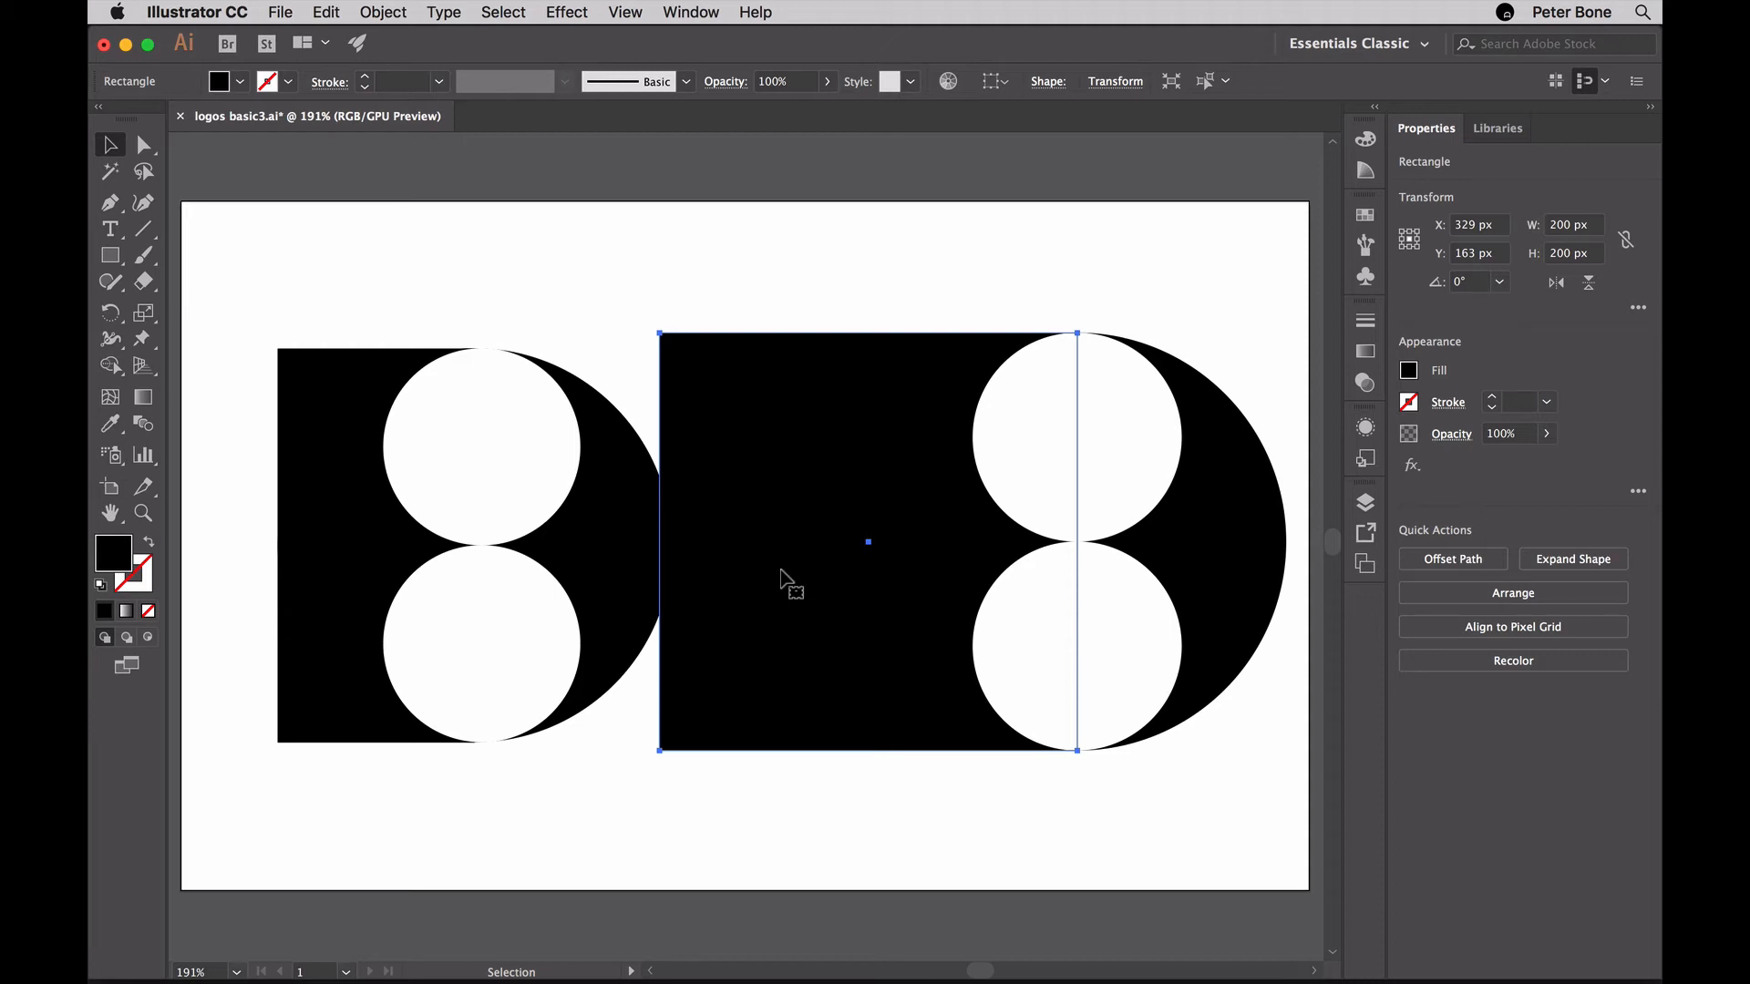
# - Show the bounding box again and narrow the black square from its left side to just beyond the circle's left edge, then deselect it
pyautogui.click(630, 11)
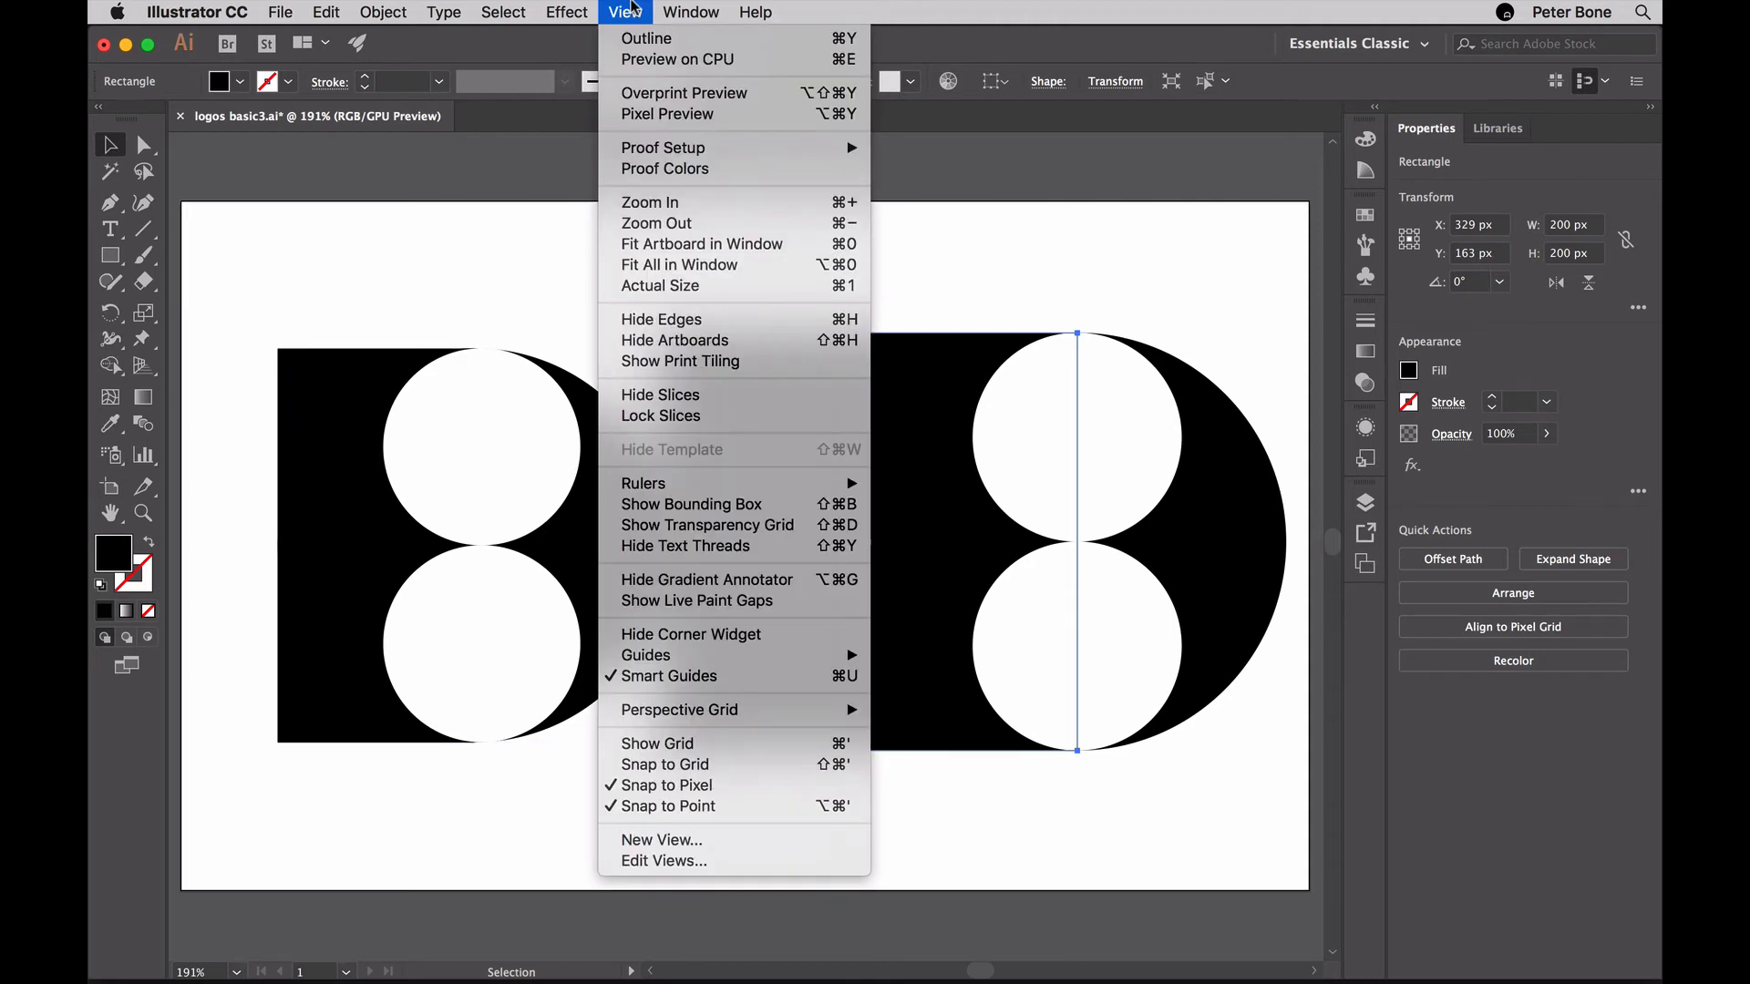
pyautogui.click(686, 506)
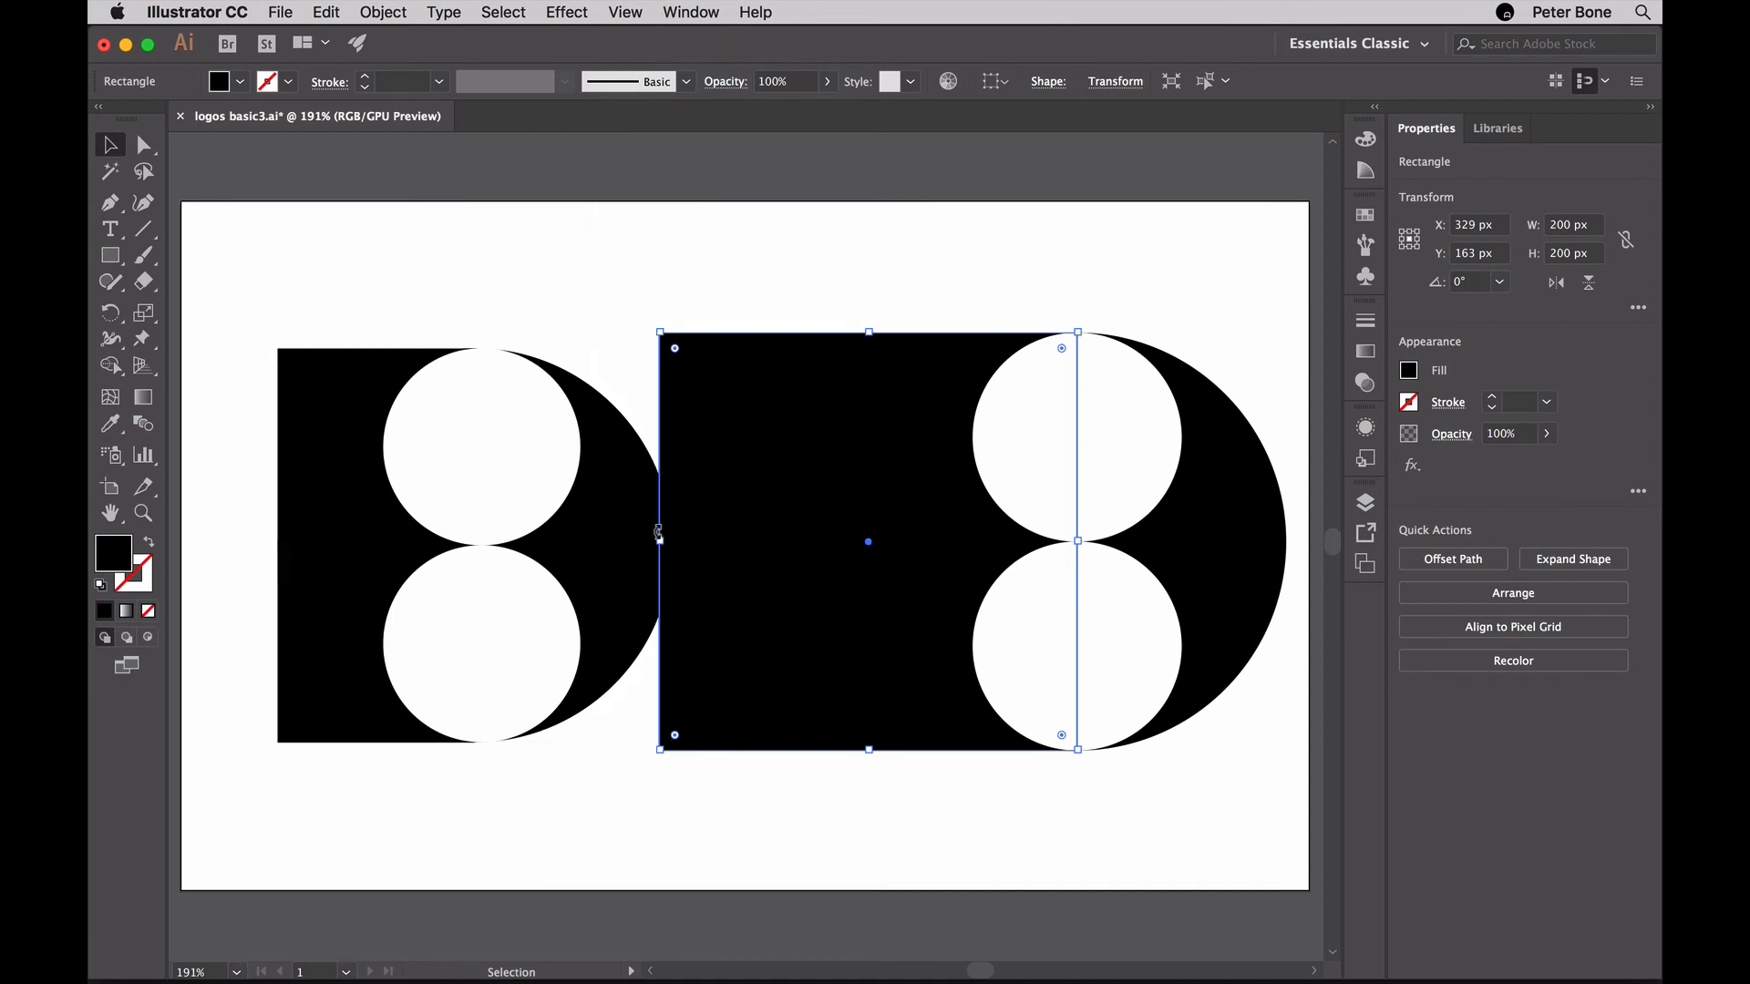
pyautogui.moveTo(658, 536); pyautogui.dragTo(858, 544)
pyautogui.click(920, 284)
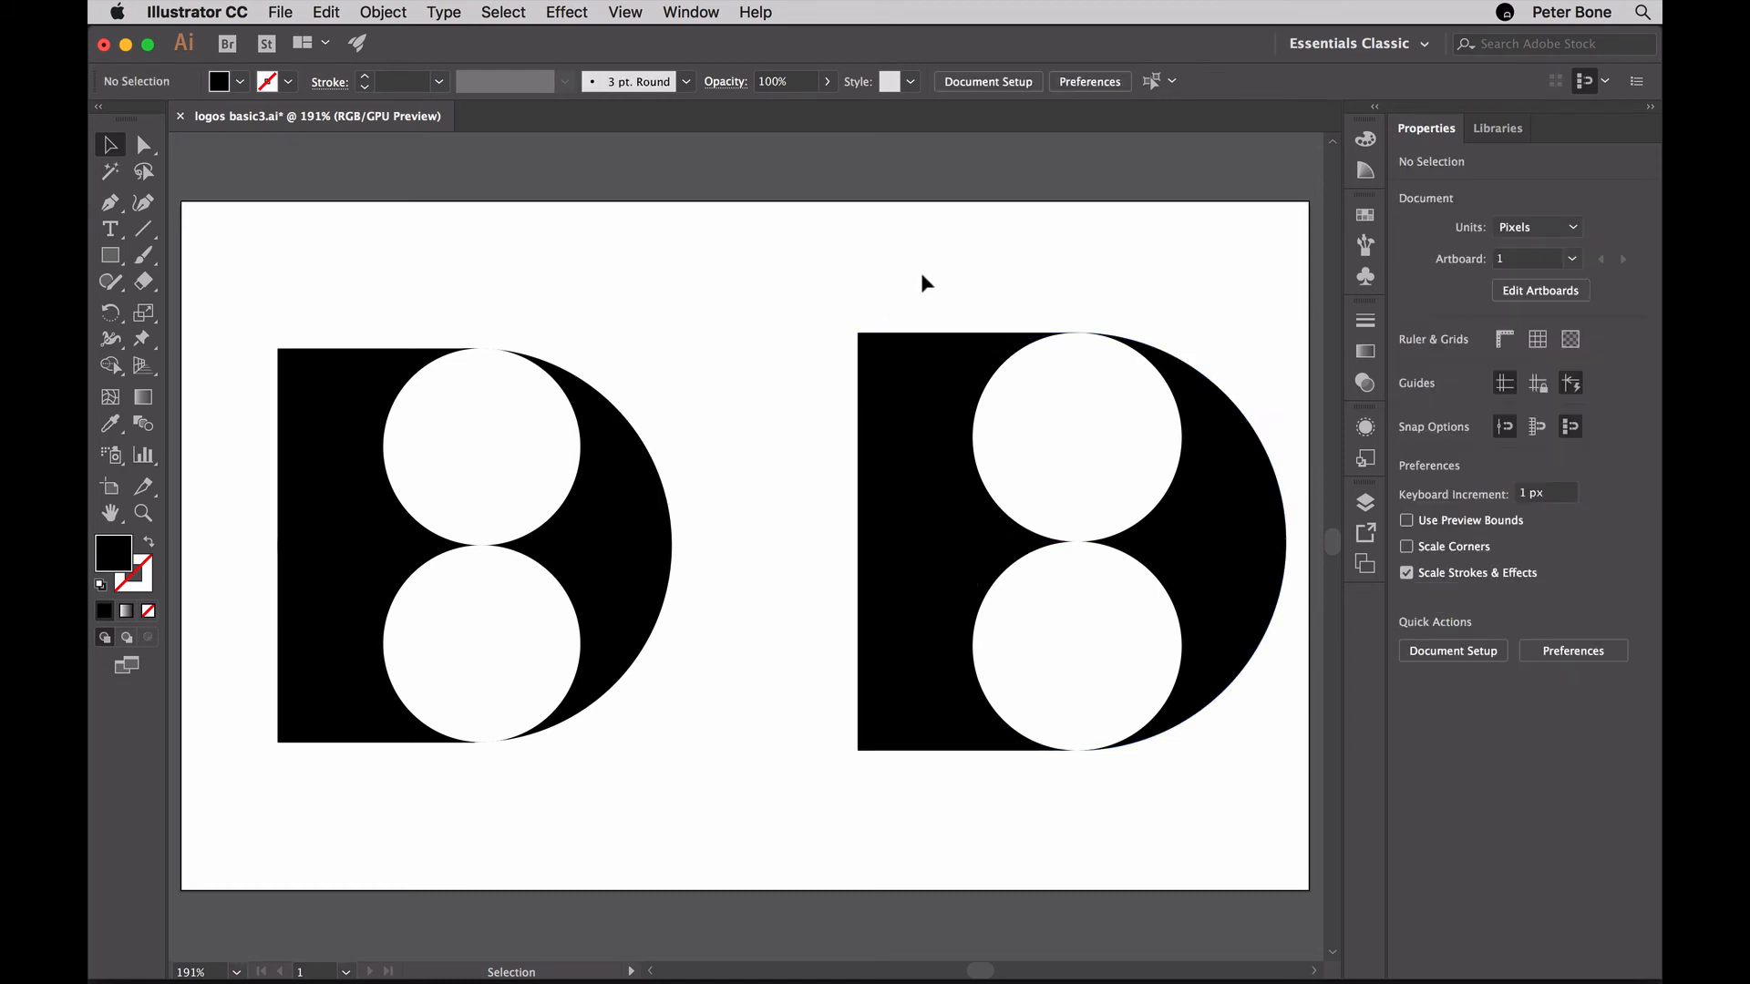